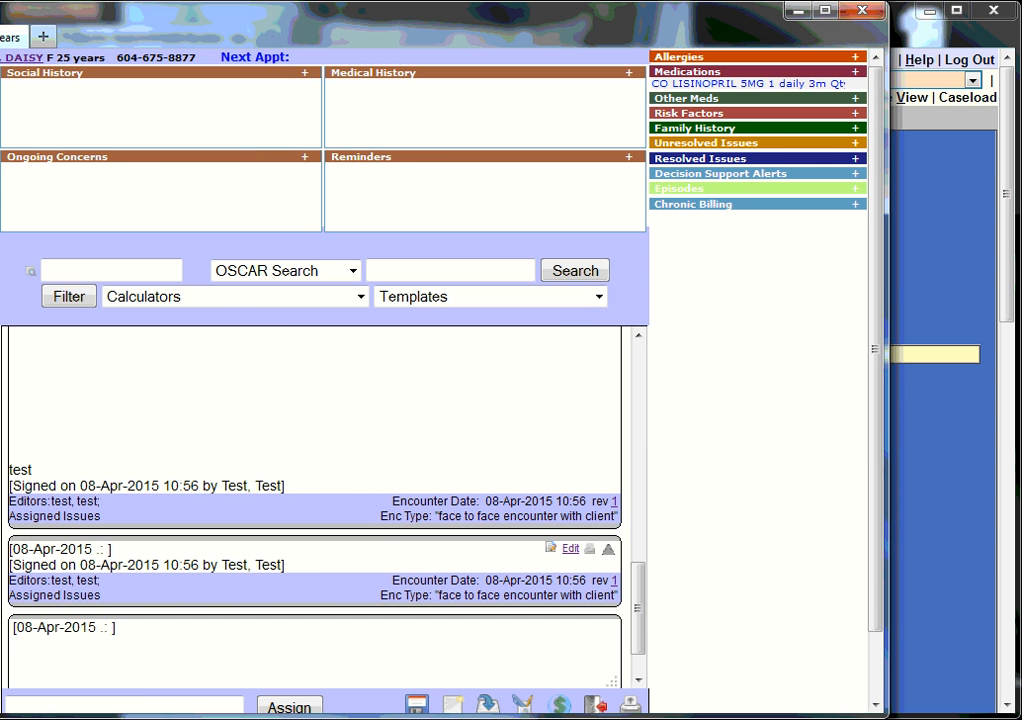
Enter "a;lfa;lsdkjfla;sdkhfl;askhf" in the new encounter note, then sign and save it and open its billing form.
left_click_drag(1, 80, 118, 88)
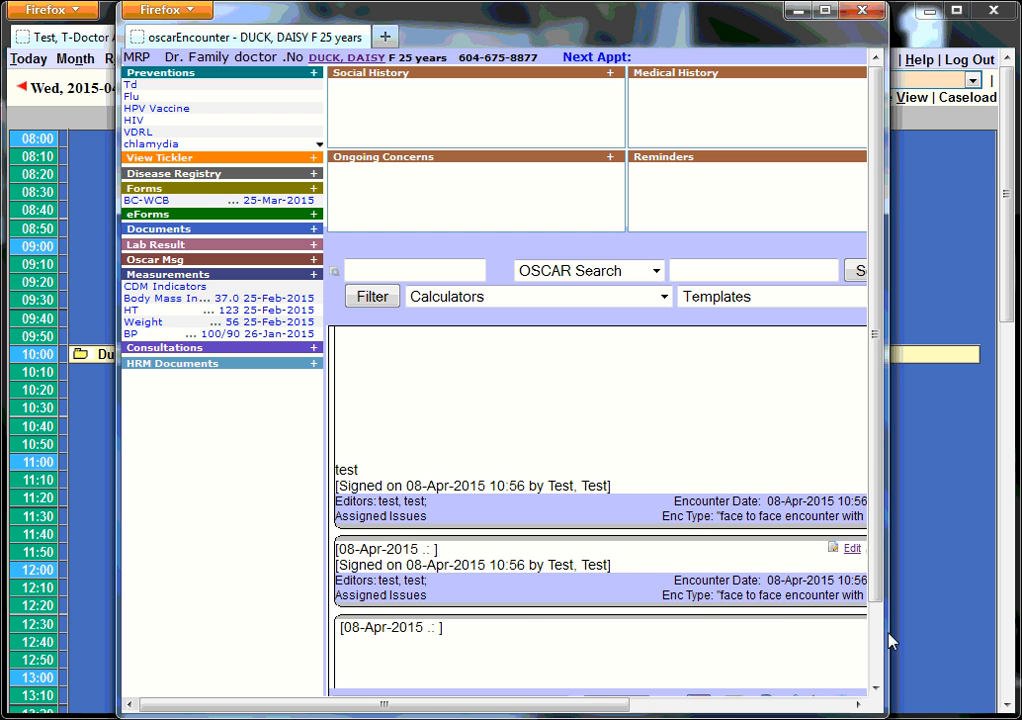
left_click_drag(887, 712, 937, 712)
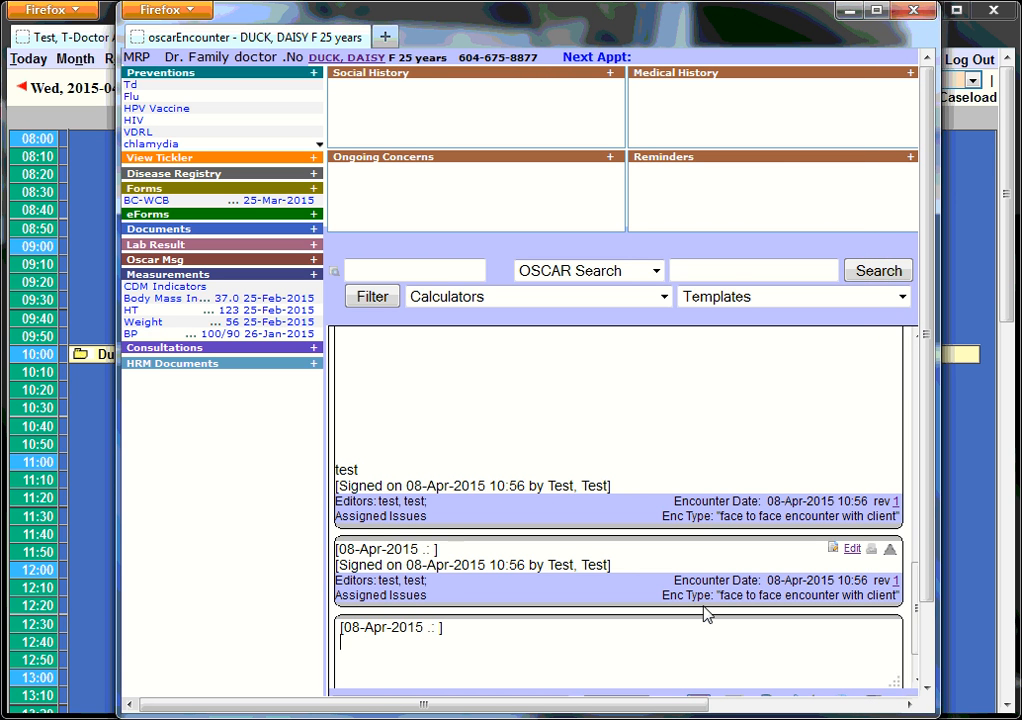
type("a;lfa;lsdkjfla;sdkhfl;askhf")
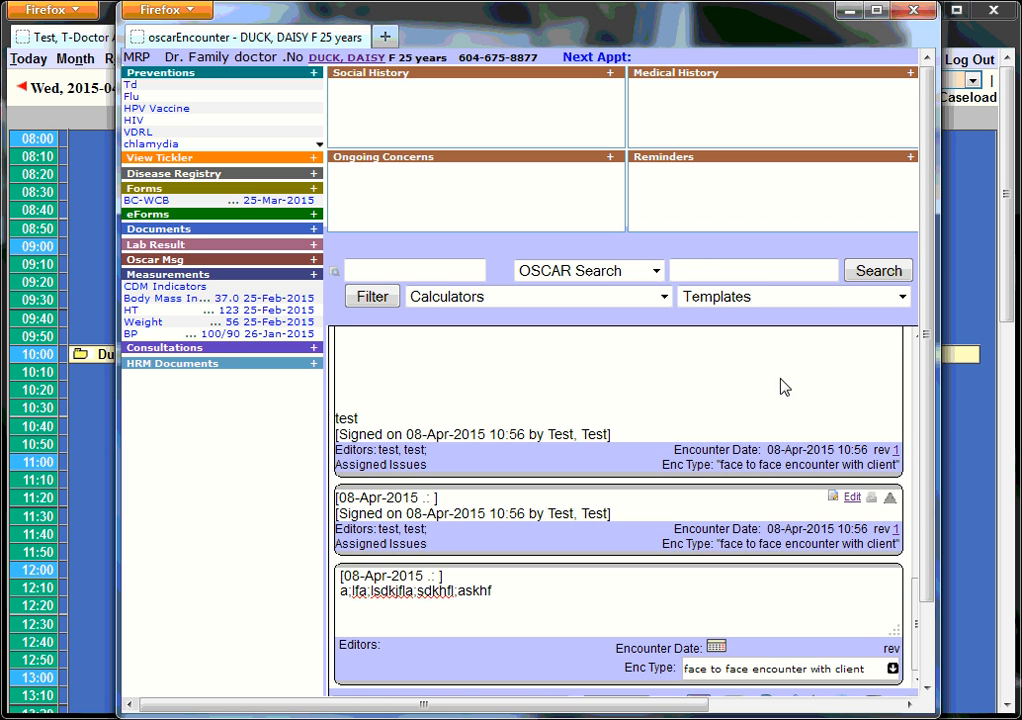
scroll(784, 387, "down", 2)
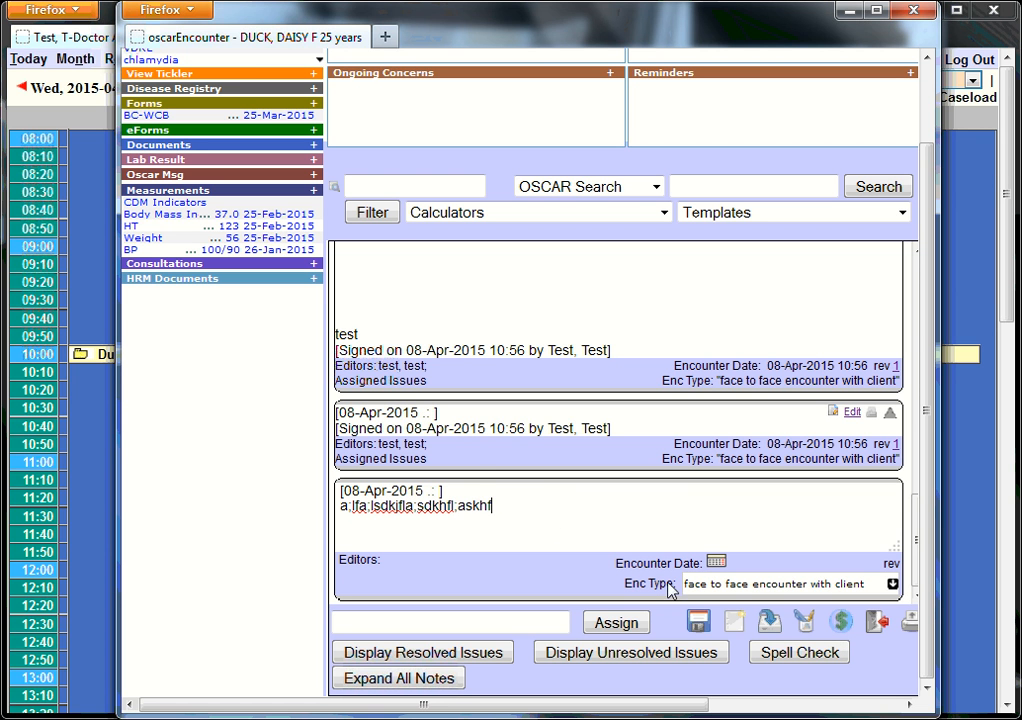
left_click(843, 624)
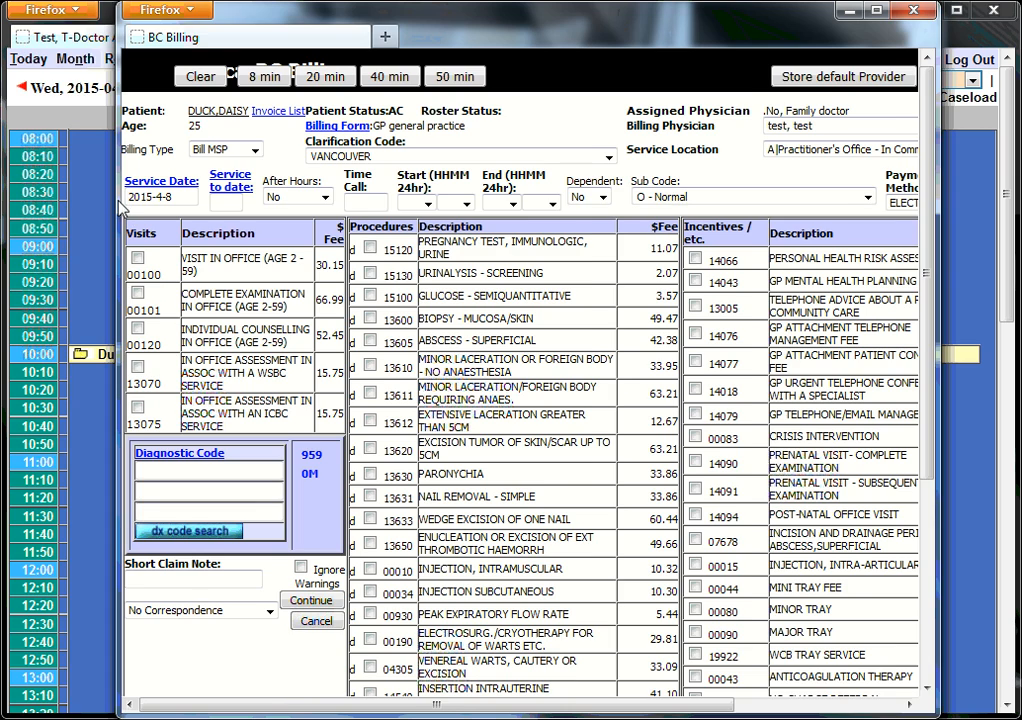
Examine the header fields, visit, procedure and incentive codes, diagnostic code and referral sections of the billing form.
left_click_drag(119, 204, 30, 155)
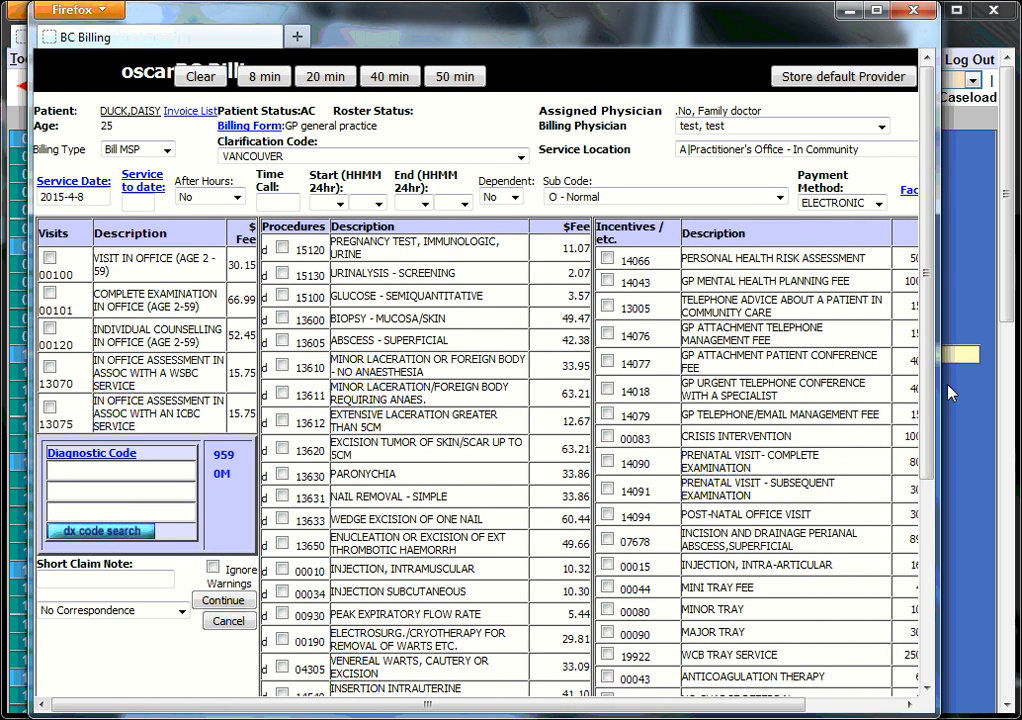
left_click_drag(940, 388, 982, 388)
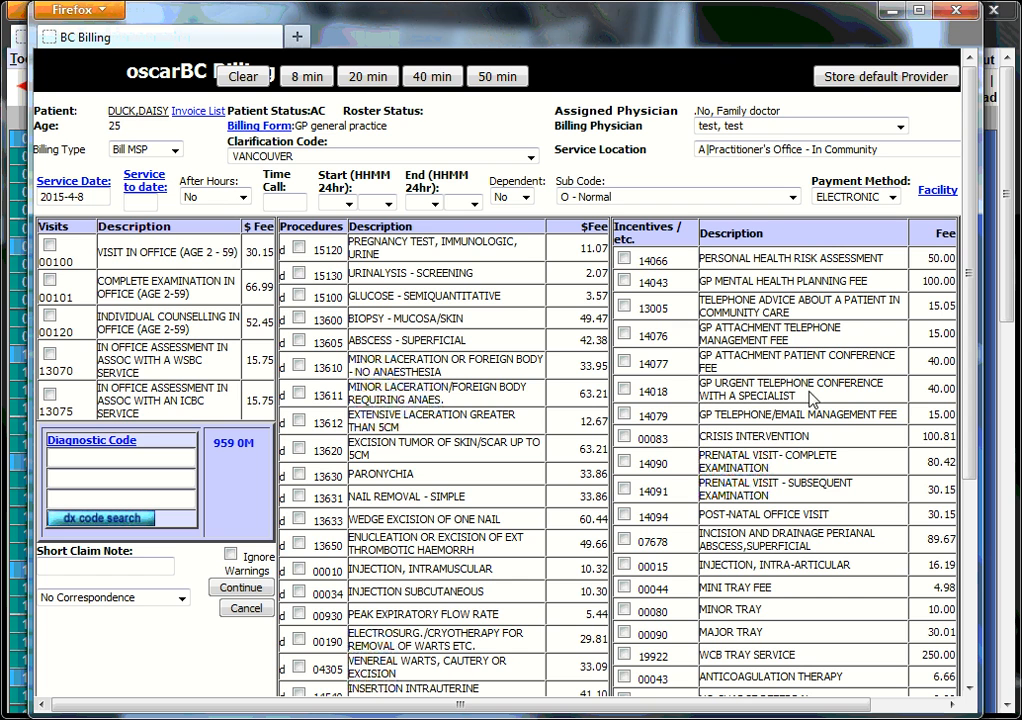
scroll(686, 340, "down", 5)
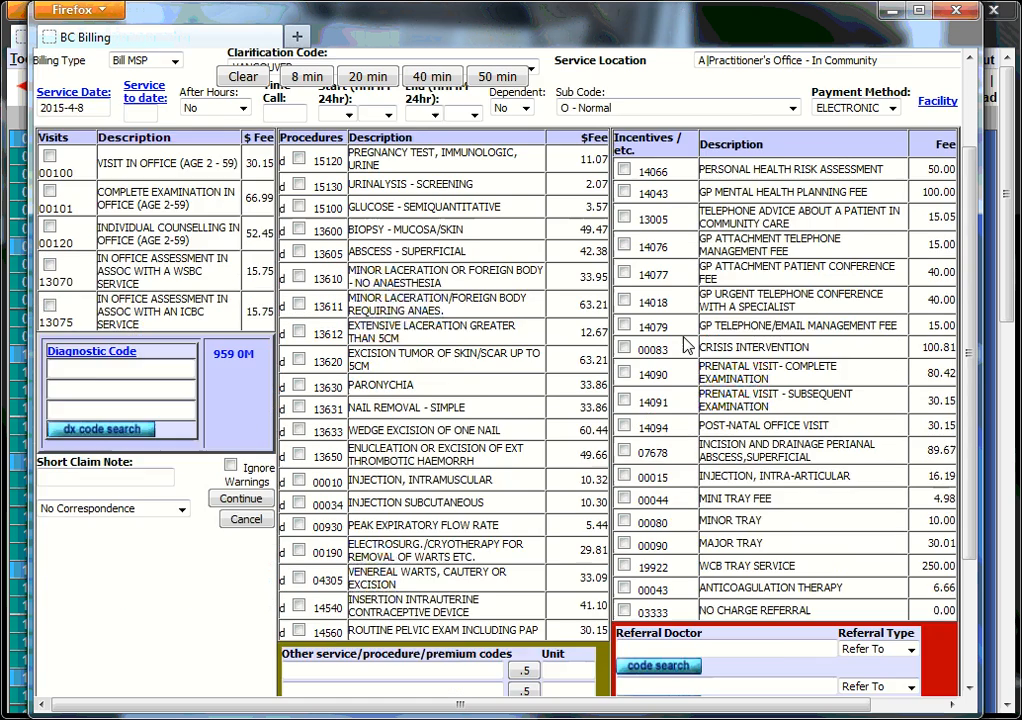
scroll(686, 345, "up", 2)
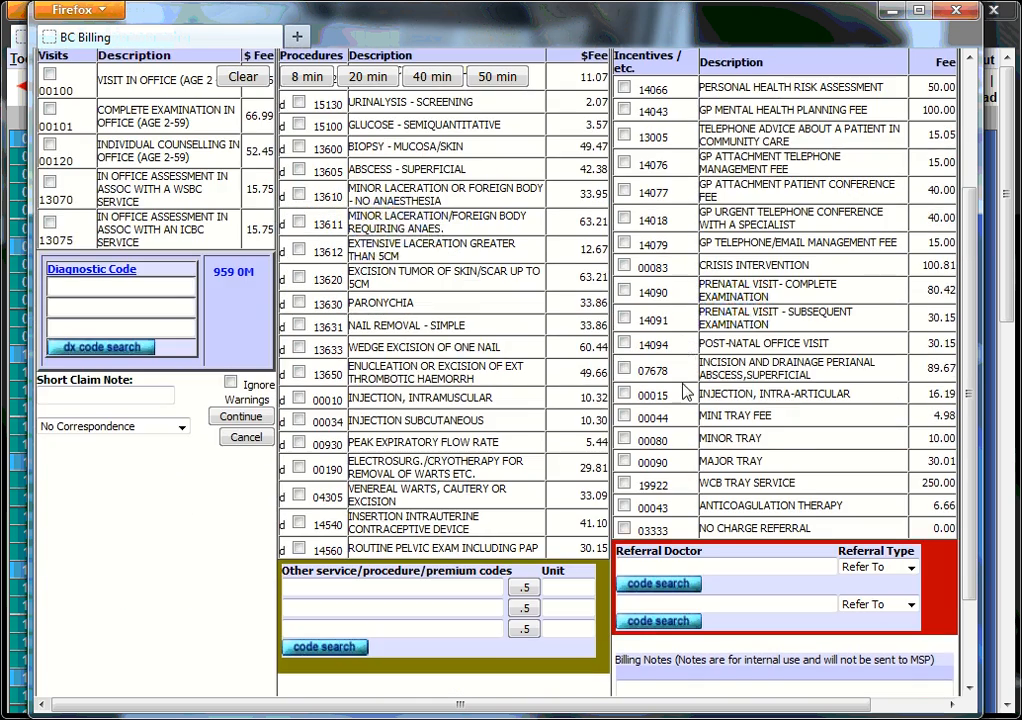
scroll(700, 395, "up", 3)
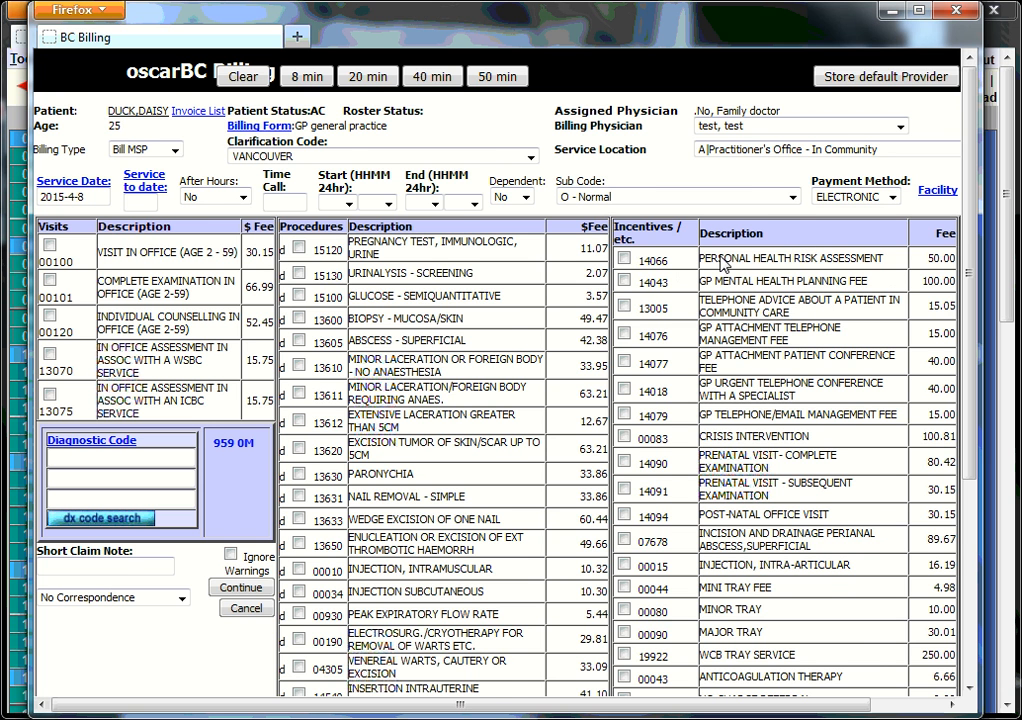
scroll(722, 262, "down", 2)
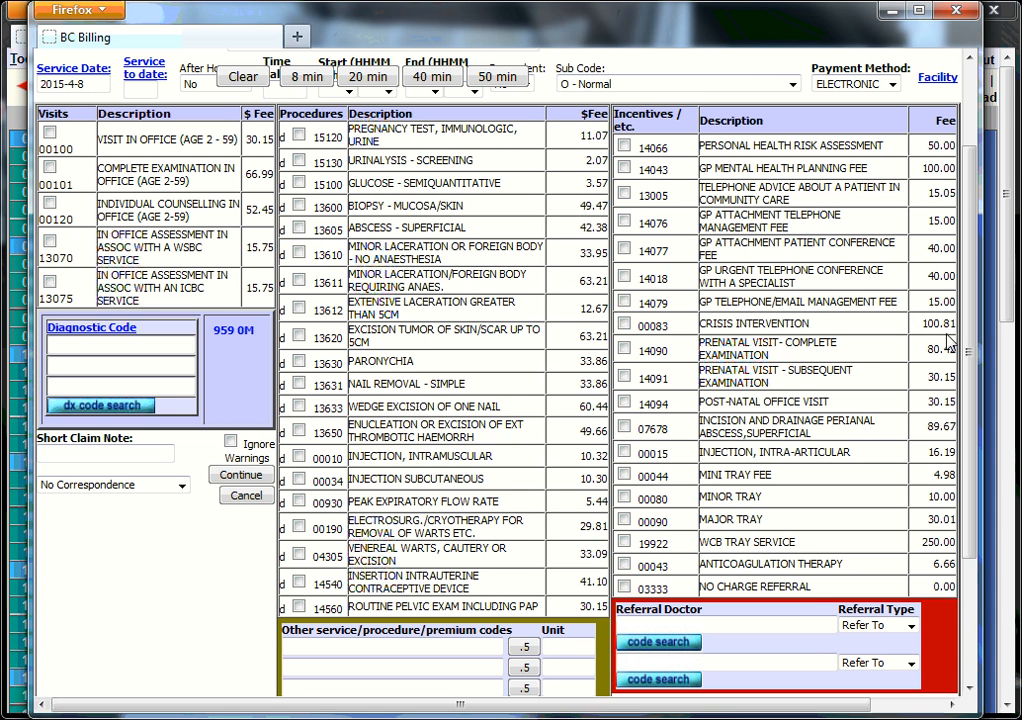
left_click(765, 704)
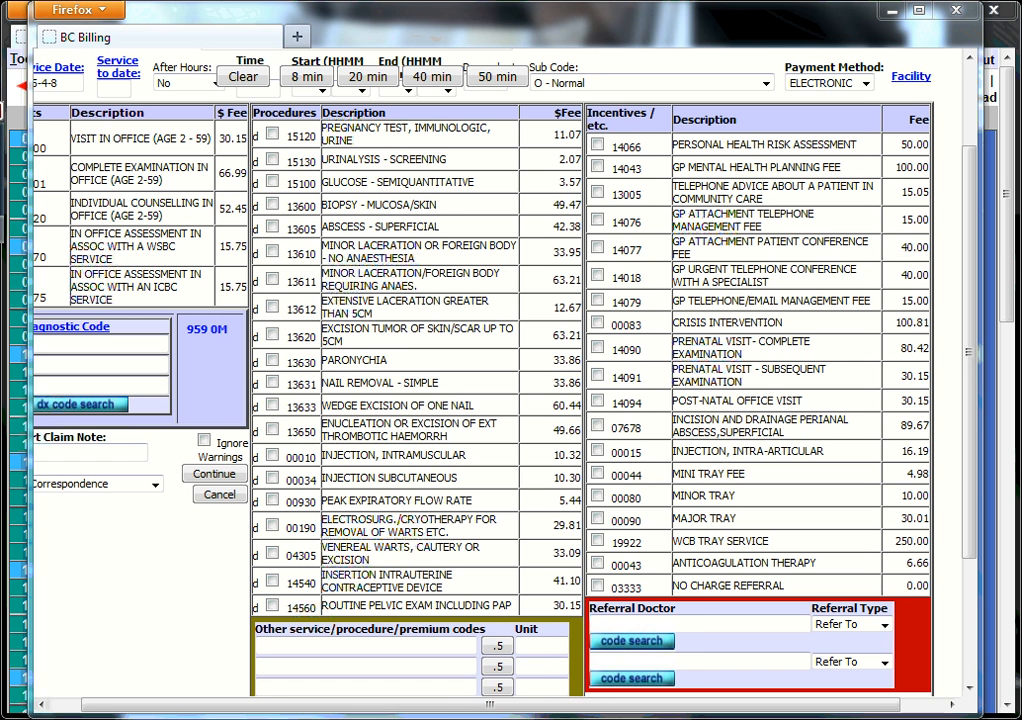
scroll(498, 400, "left", 1)
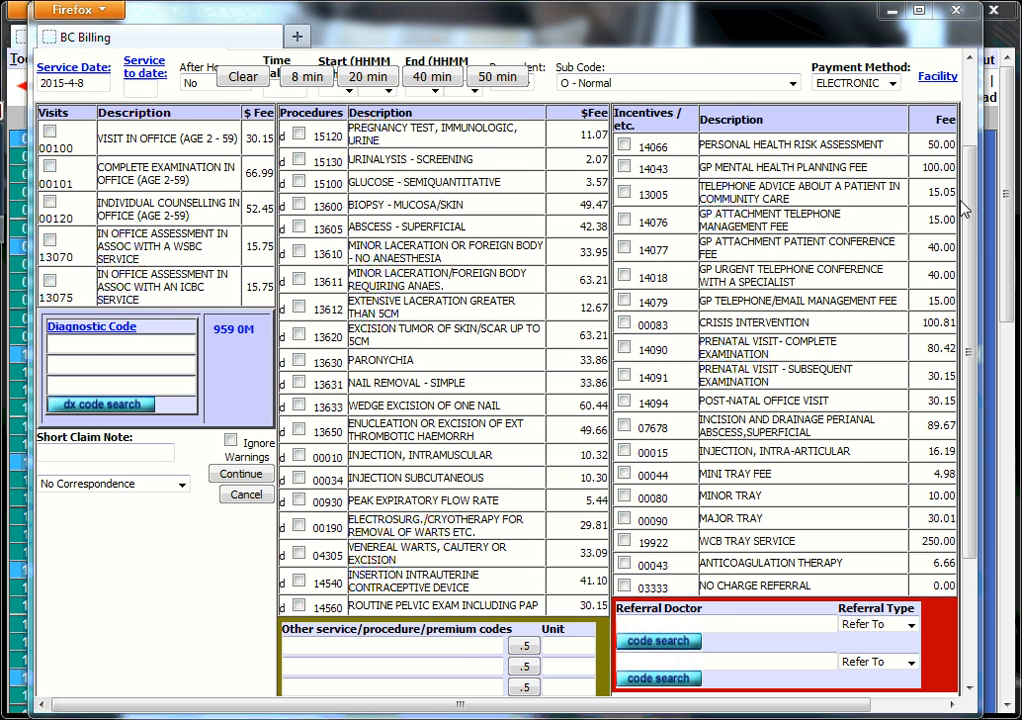
left_click_drag(961, 201, 985, 125)
left_click_drag(966, 170, 984, 103)
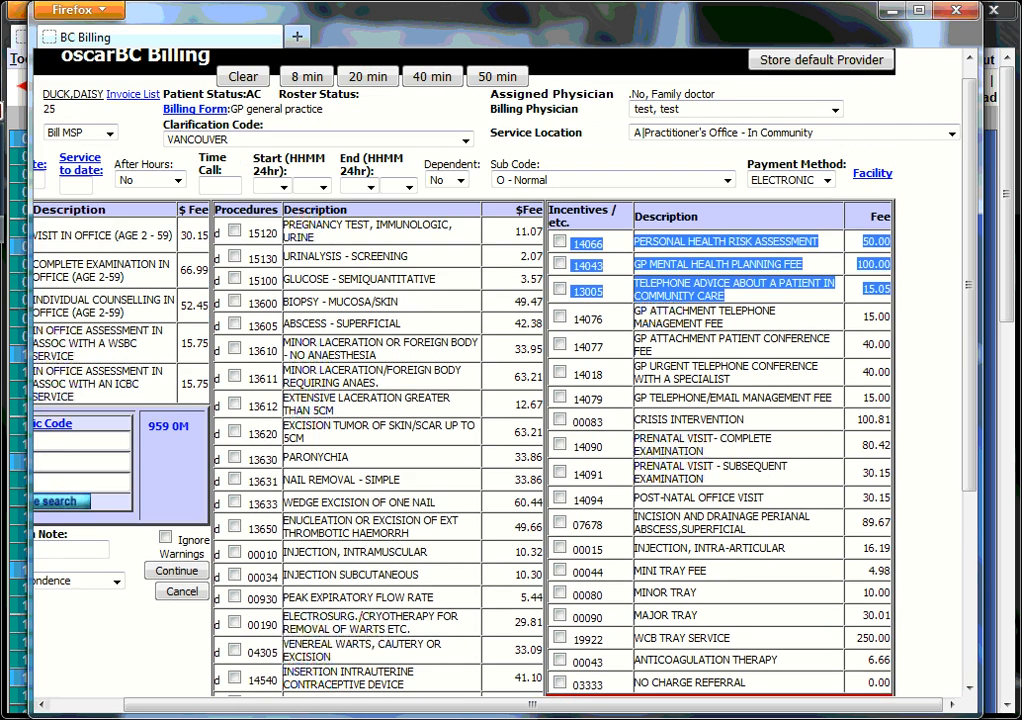
left_click_drag(305, 706, 231, 706)
left_click(143, 133)
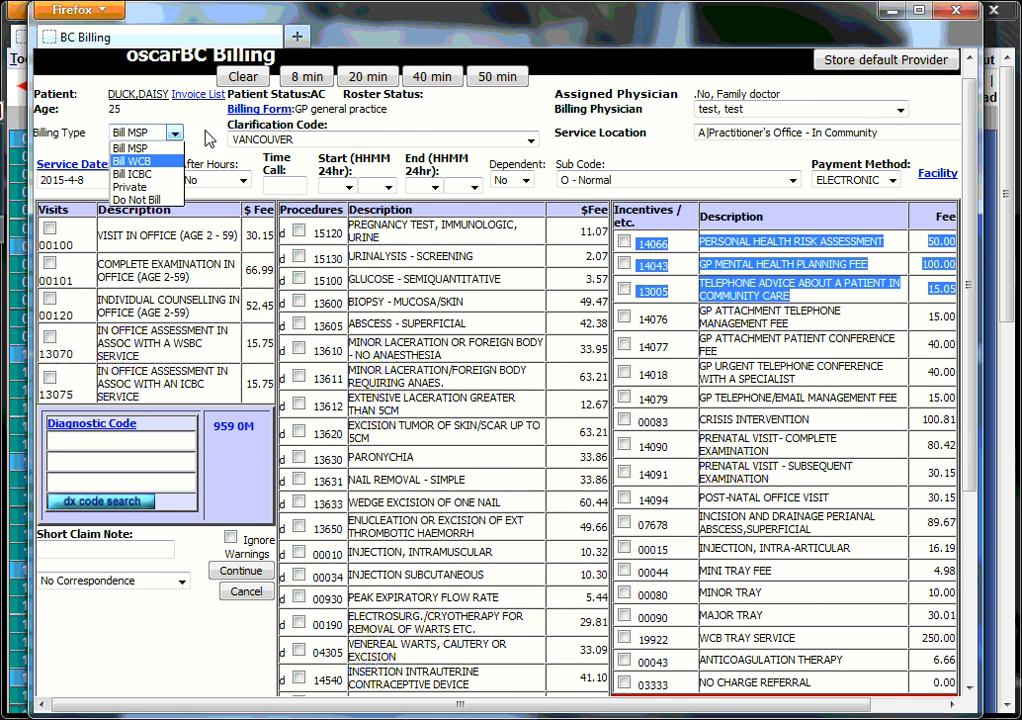
left_click(163, 107)
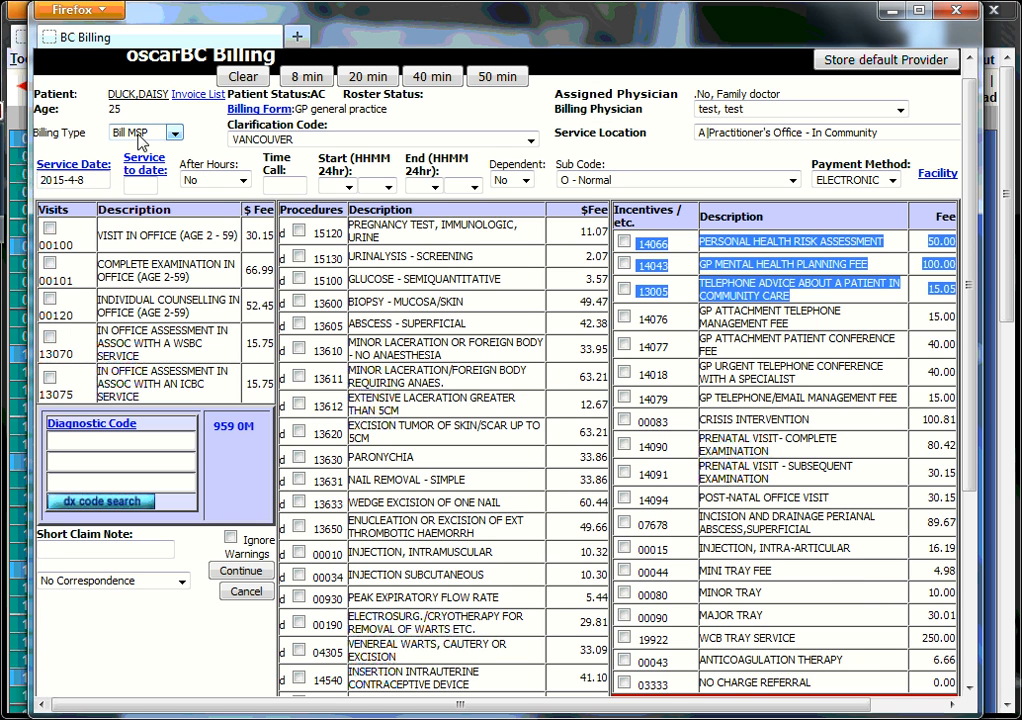
left_click(118, 132)
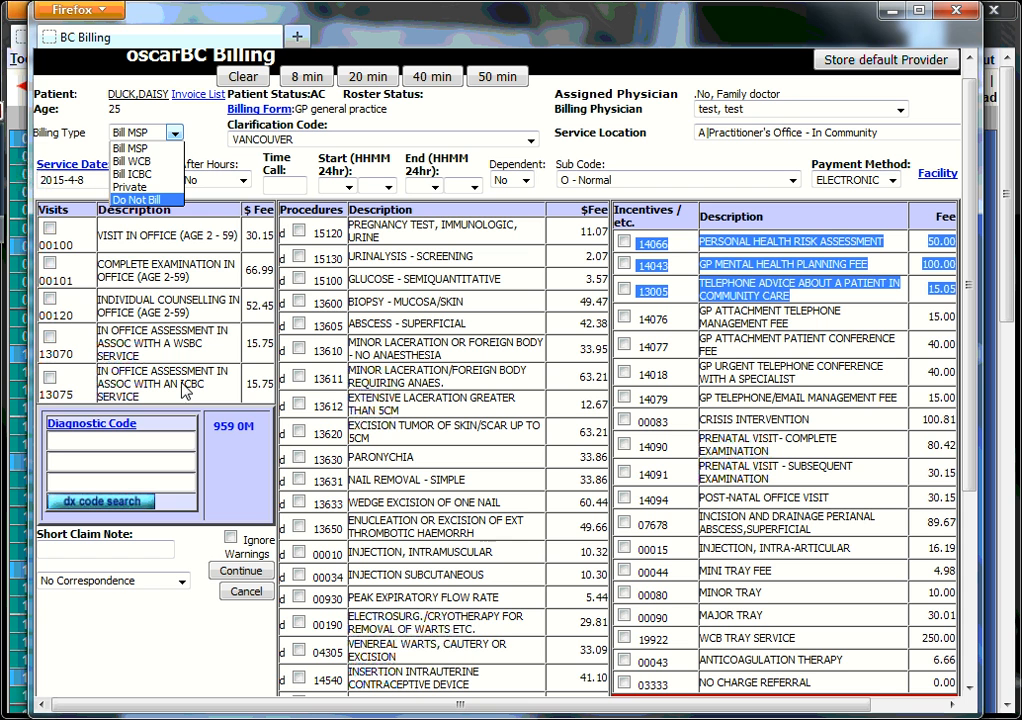
left_click(194, 125)
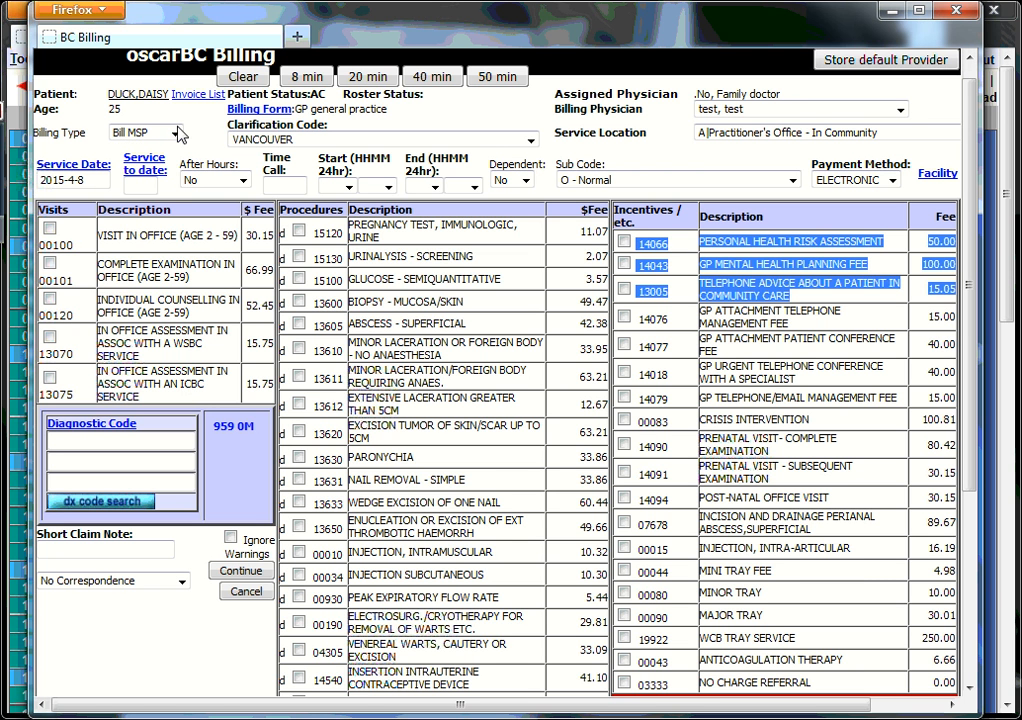
Set the billing type to Bill ICBC and select the 00101 complete examination in office visit.
left_click(176, 133)
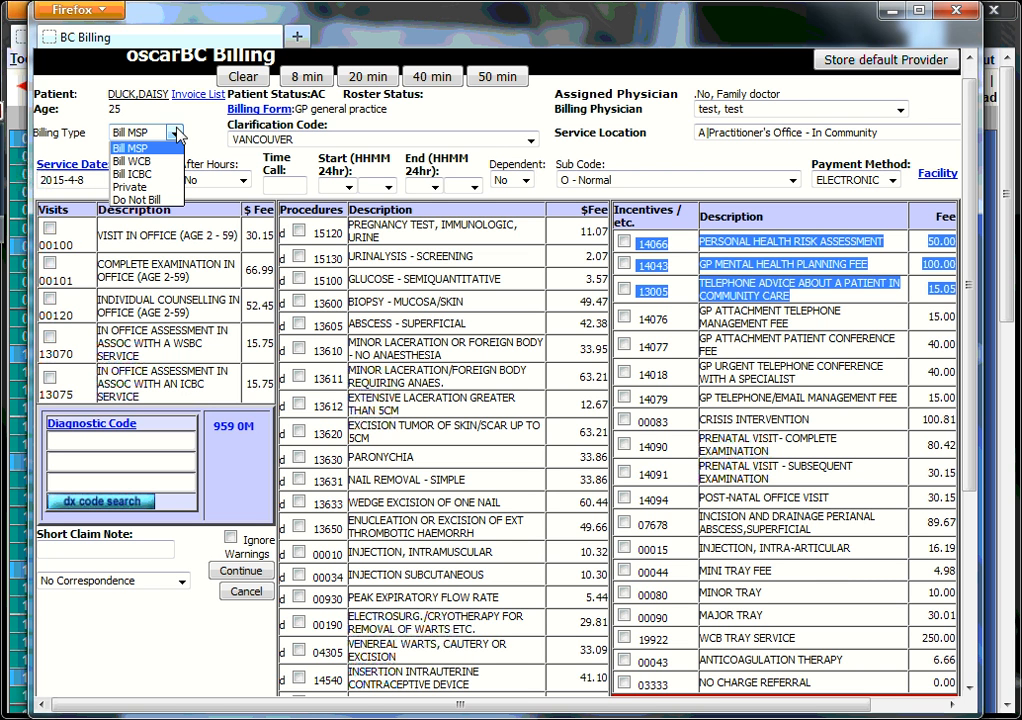
left_click(158, 175)
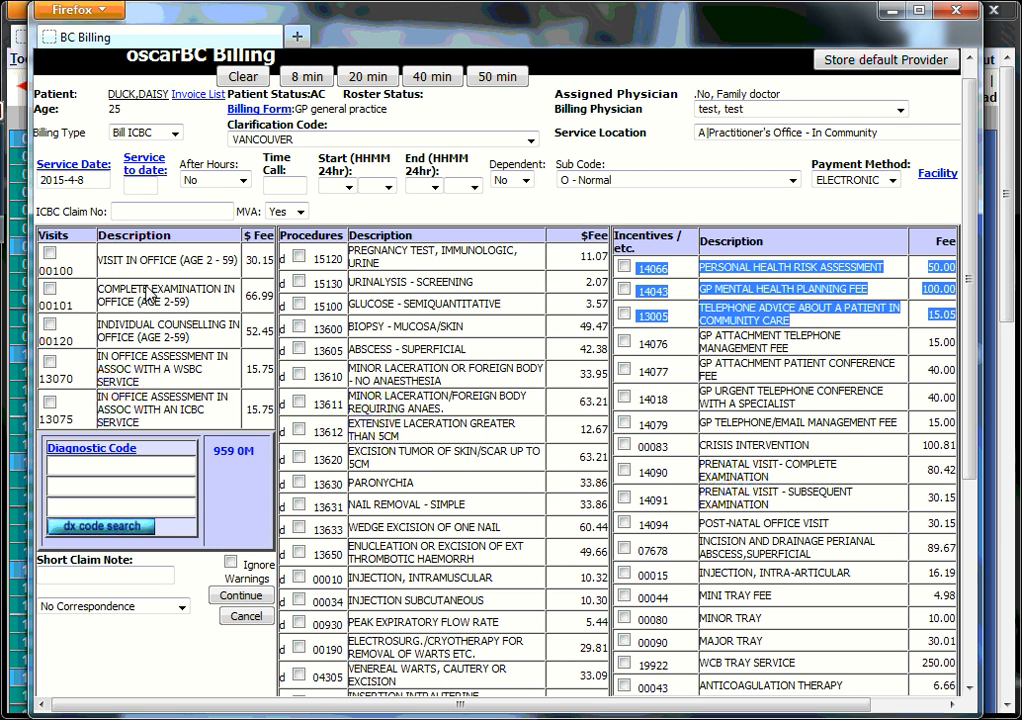
left_click(49, 289)
Enter V714 as the first diagnostic code of the ICBC bill.
left_click(140, 466)
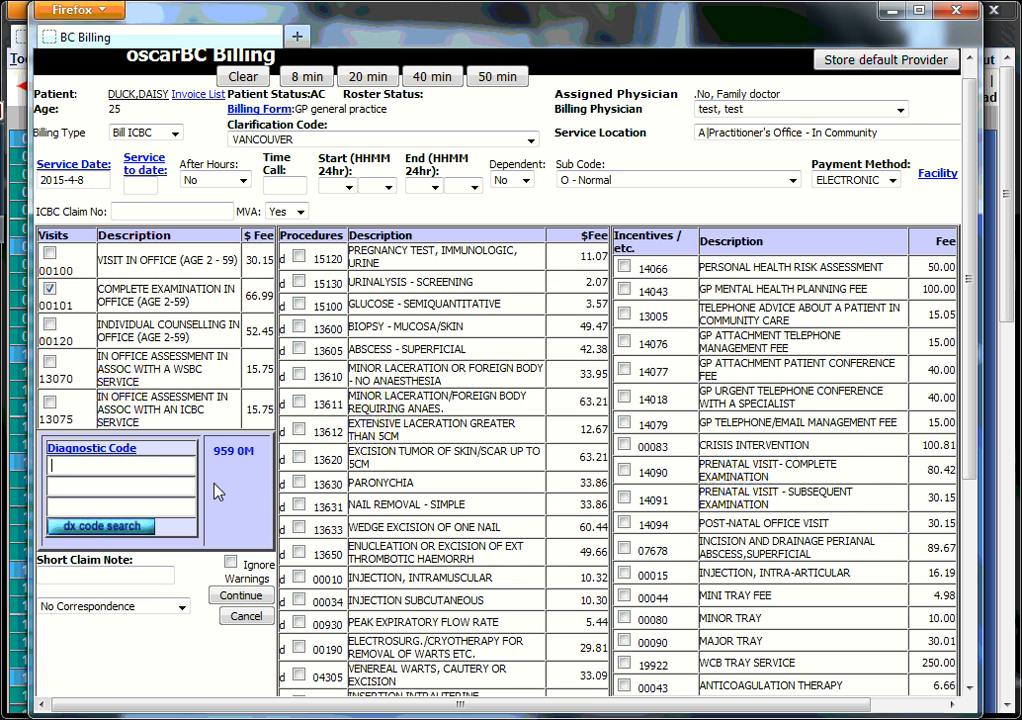
type("V715")
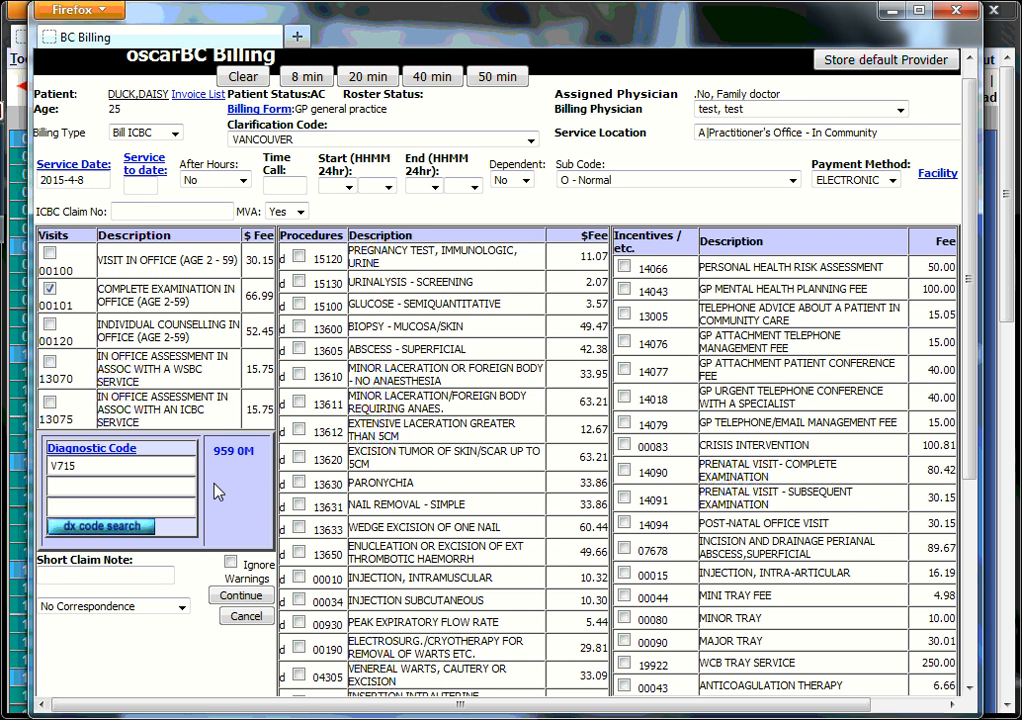
key("BackSpace")
type("4")
key("Down")
key("Return")
Submit the ICBC bill for confirmation and proceed from its summary to another bill for the same patient.
scroll(475, 430, "down", 2)
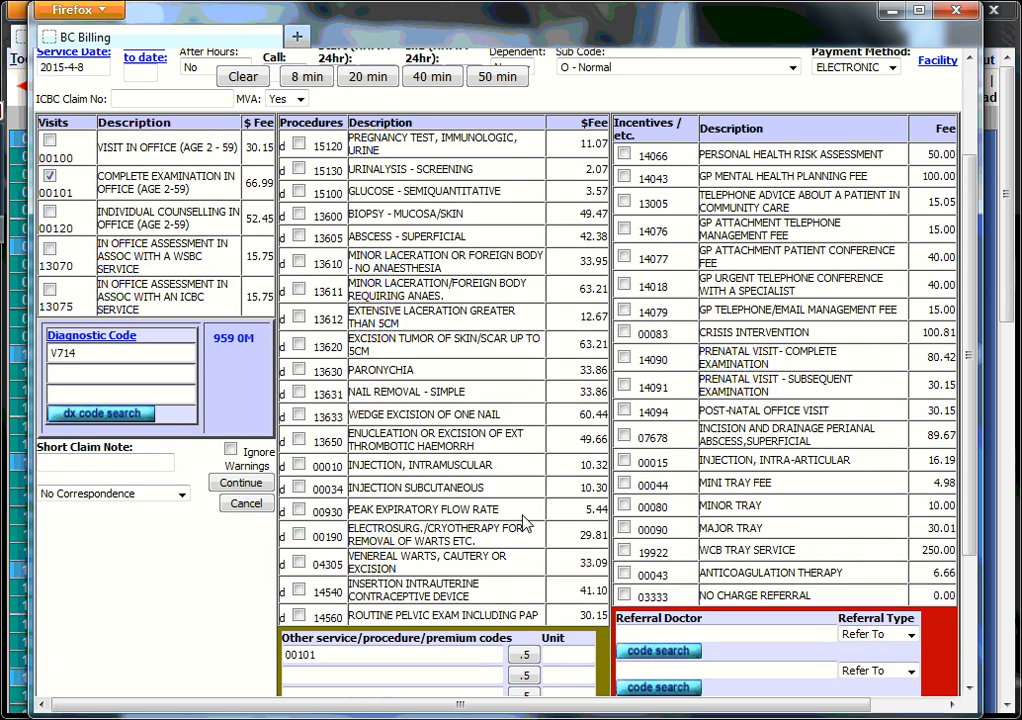
scroll(522, 520, "up", 3)
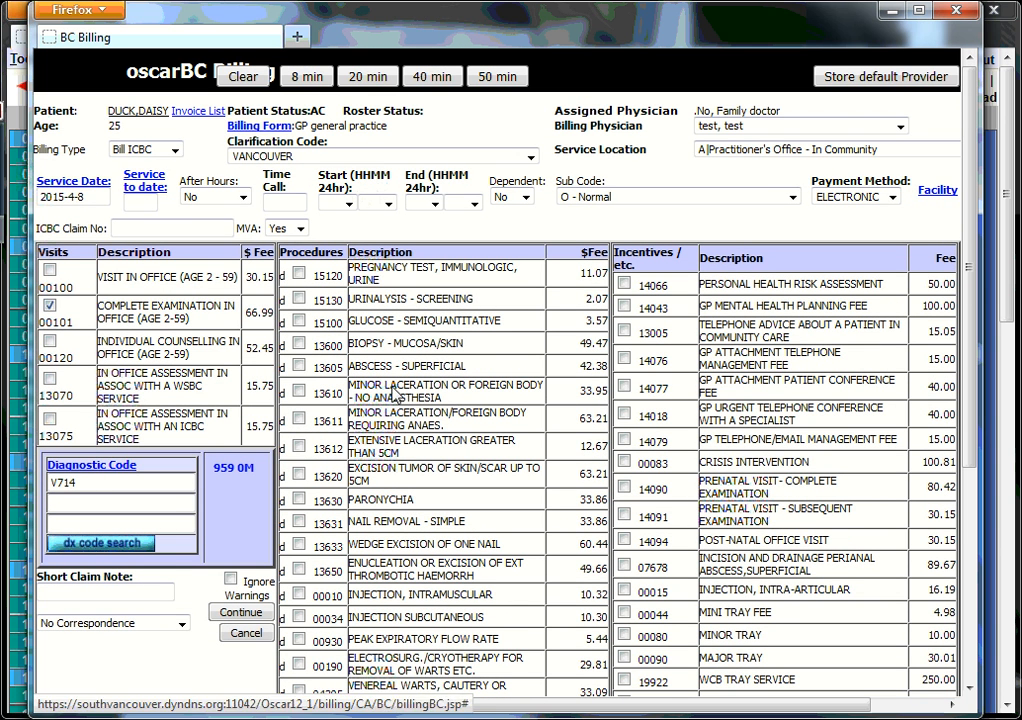
scroll(546, 438, "down", 4)
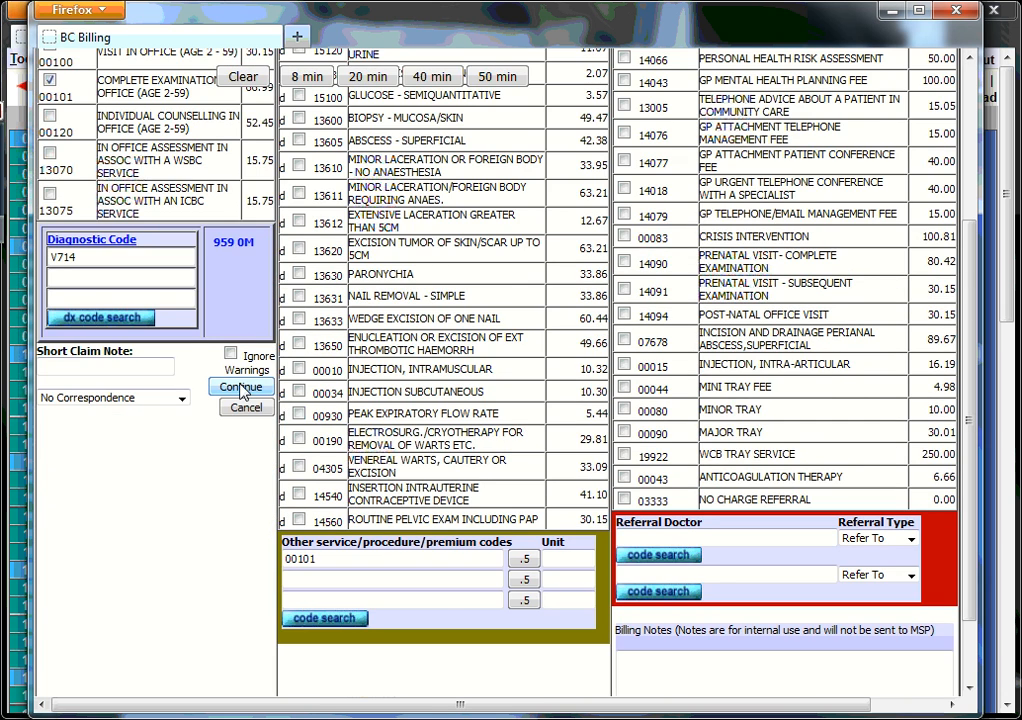
left_click(240, 387)
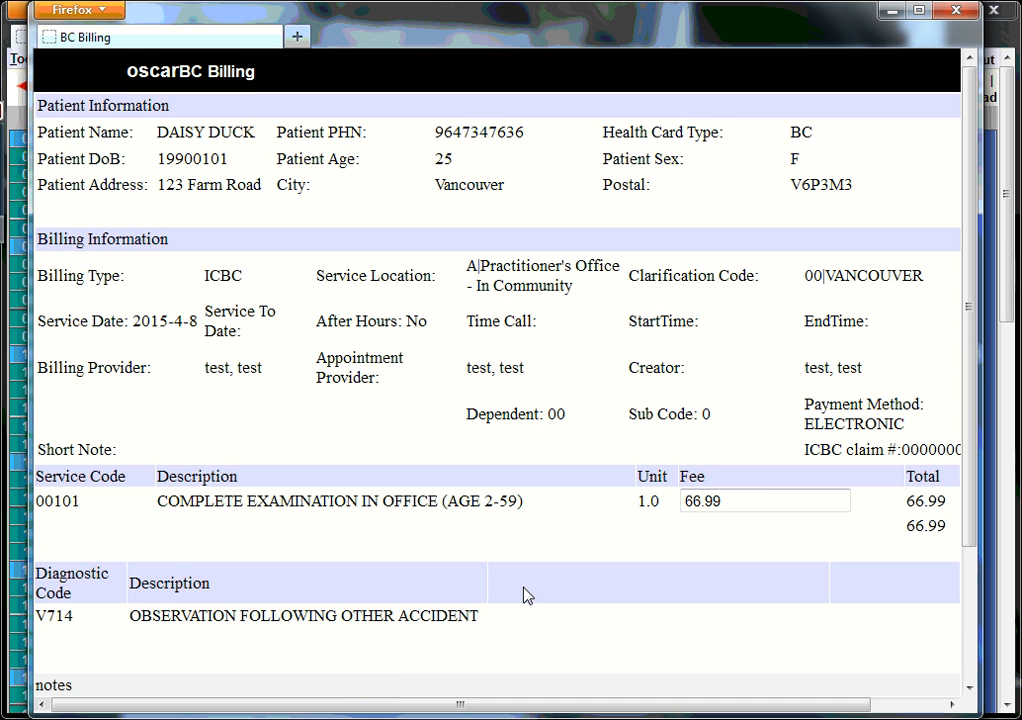
scroll(527, 595, "down", 3)
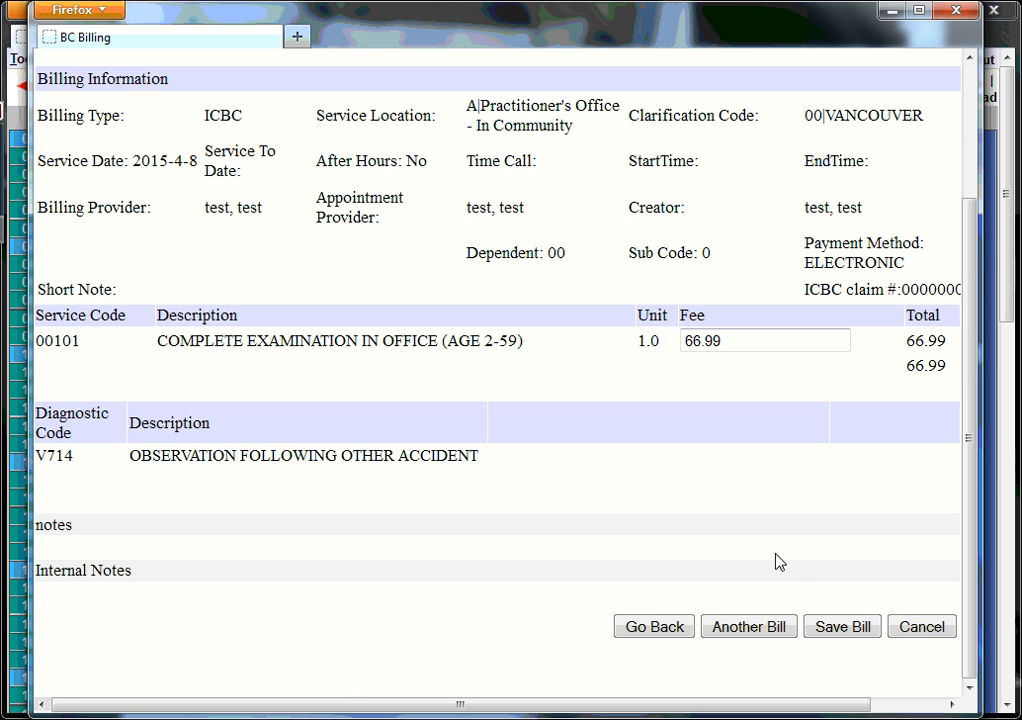
left_click(749, 627)
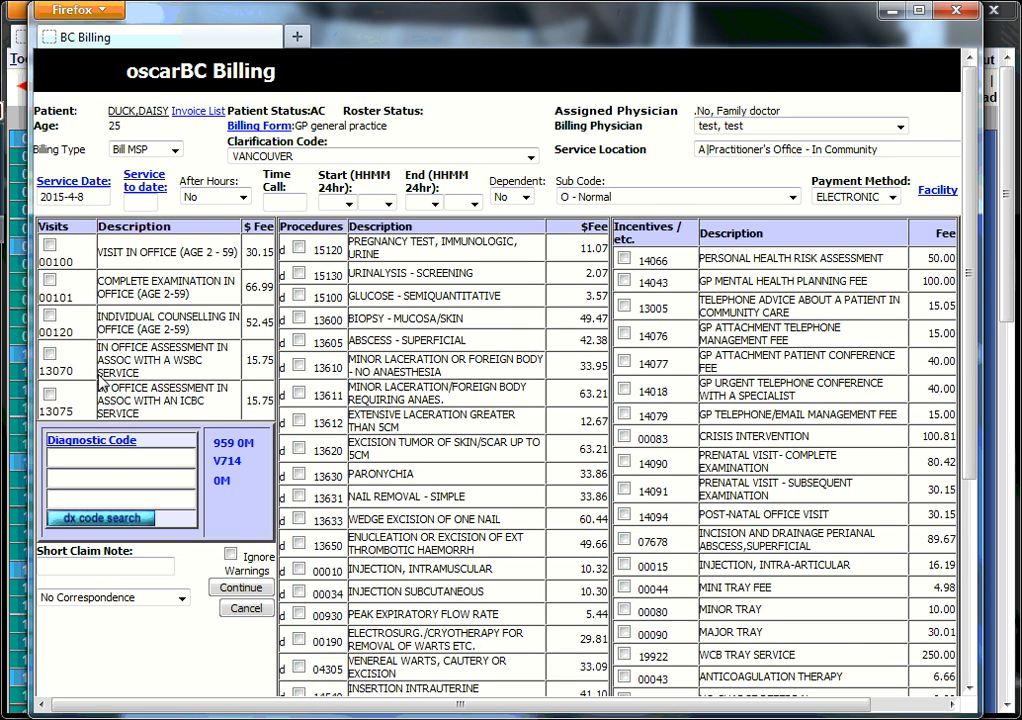
Select the 13075 in-office assessment associated with an ICBC service and enter 465 as the diagnostic code.
left_click(49, 396)
left_click(91, 460)
type("465")
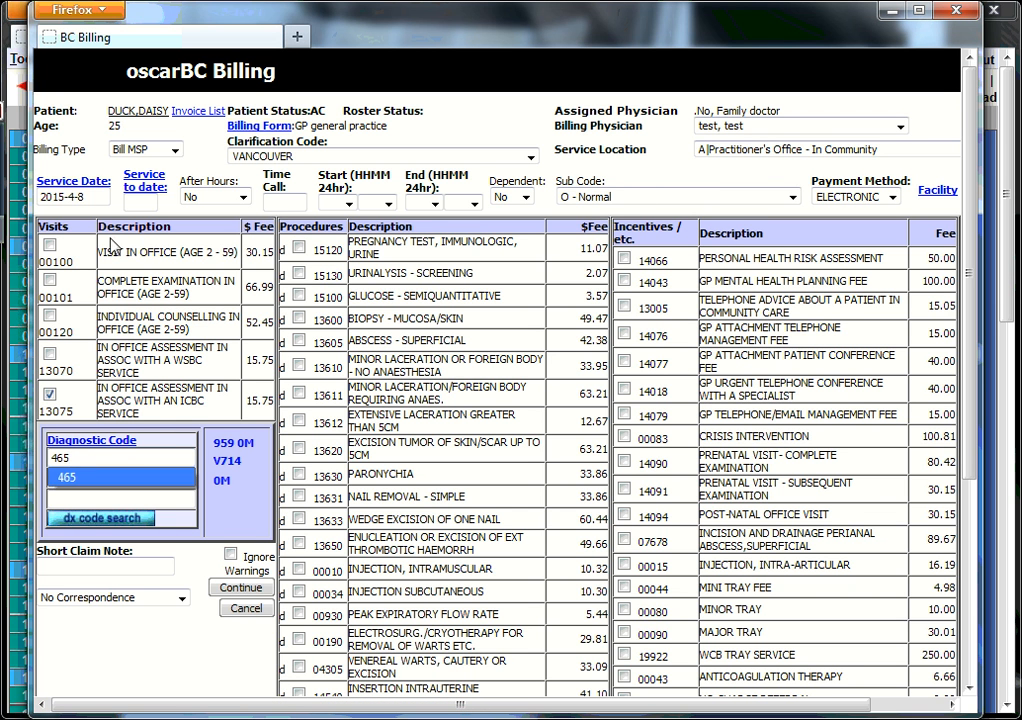
Submit the 13075 bill for confirmation and save it from the summary page.
left_click(248, 589)
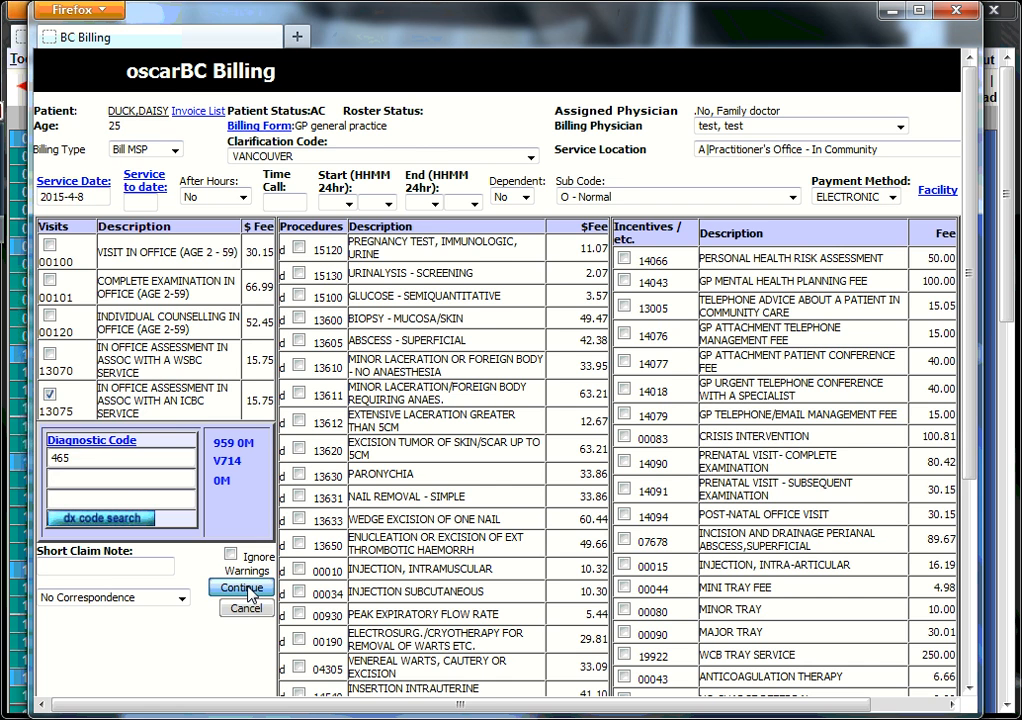
scroll(583, 505, "down", 3)
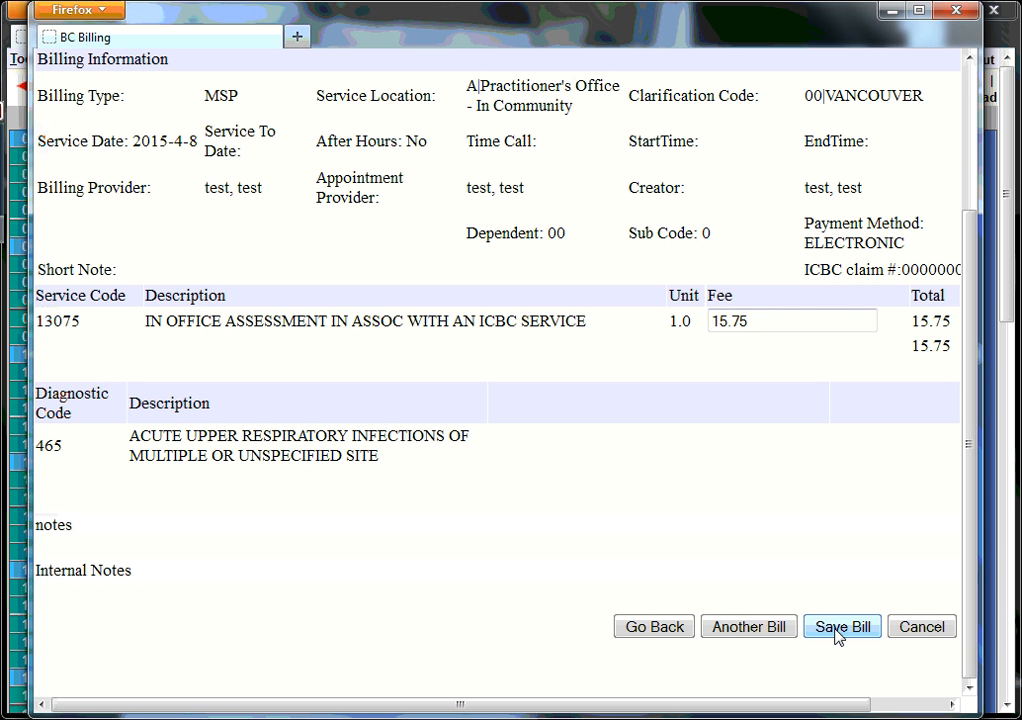
left_click(839, 628)
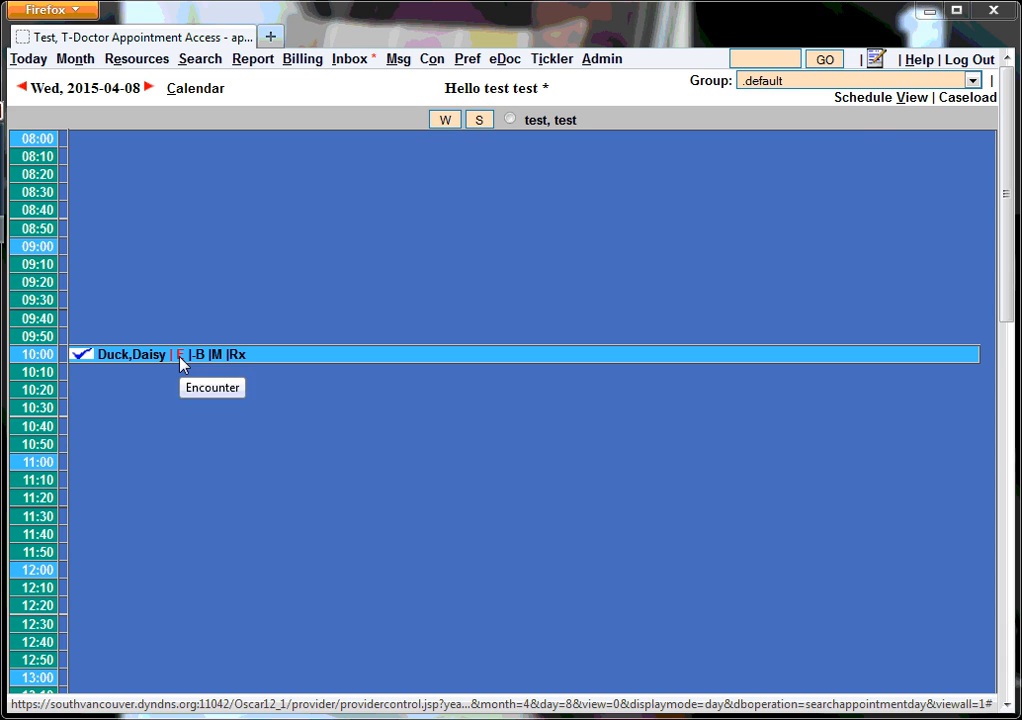
Open the encounter for the 10:00 appointment again and write "alllergy injection x 2" in the new note.
left_click(245, 358)
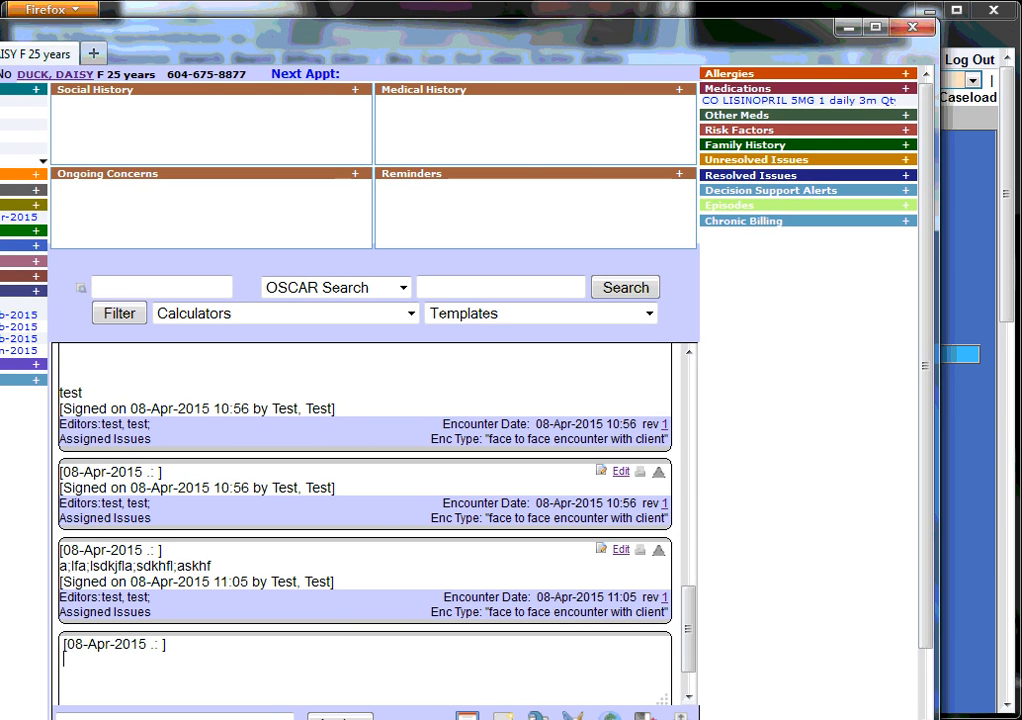
left_click_drag(938, 528, 686, 259)
left_click_drag(373, 55, 567, 38)
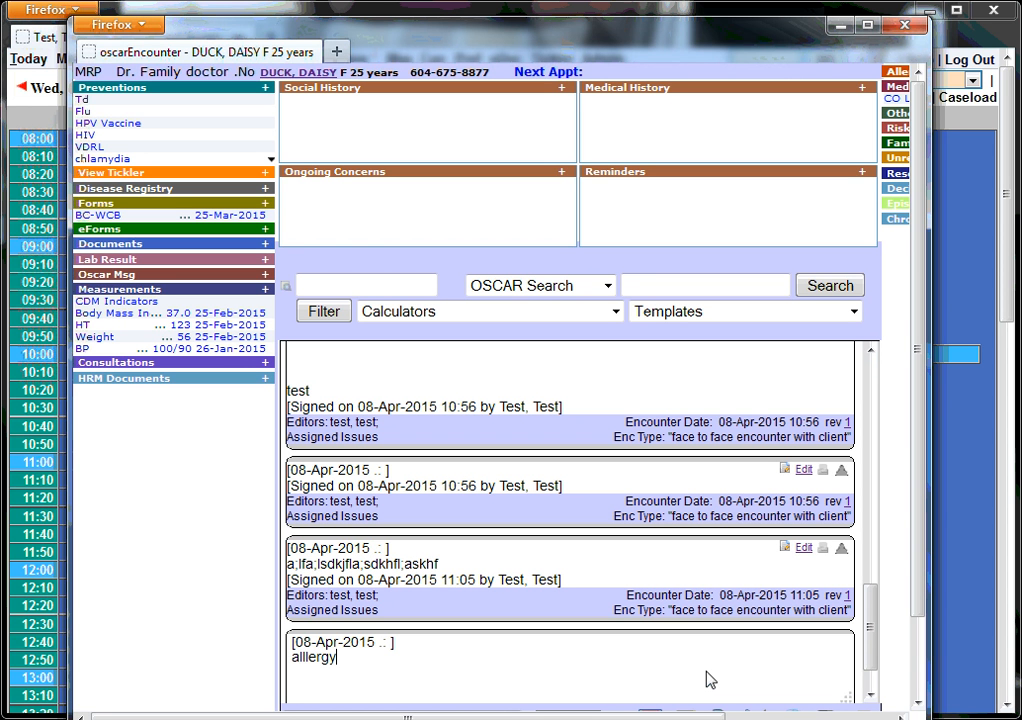
type("ection x 2")
scroll(787, 660, "down", 2)
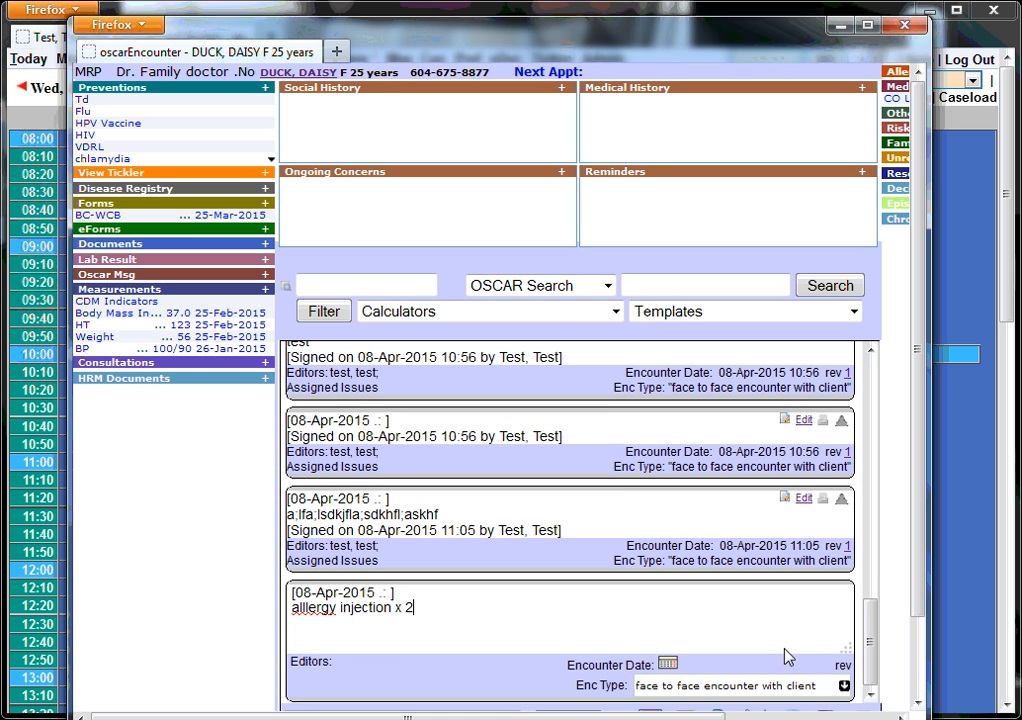
Sign, save and bill the allergy injection note, selecting the 00034 subcutaneous injection with 2 units.
scroll(722, 650, "down", 2)
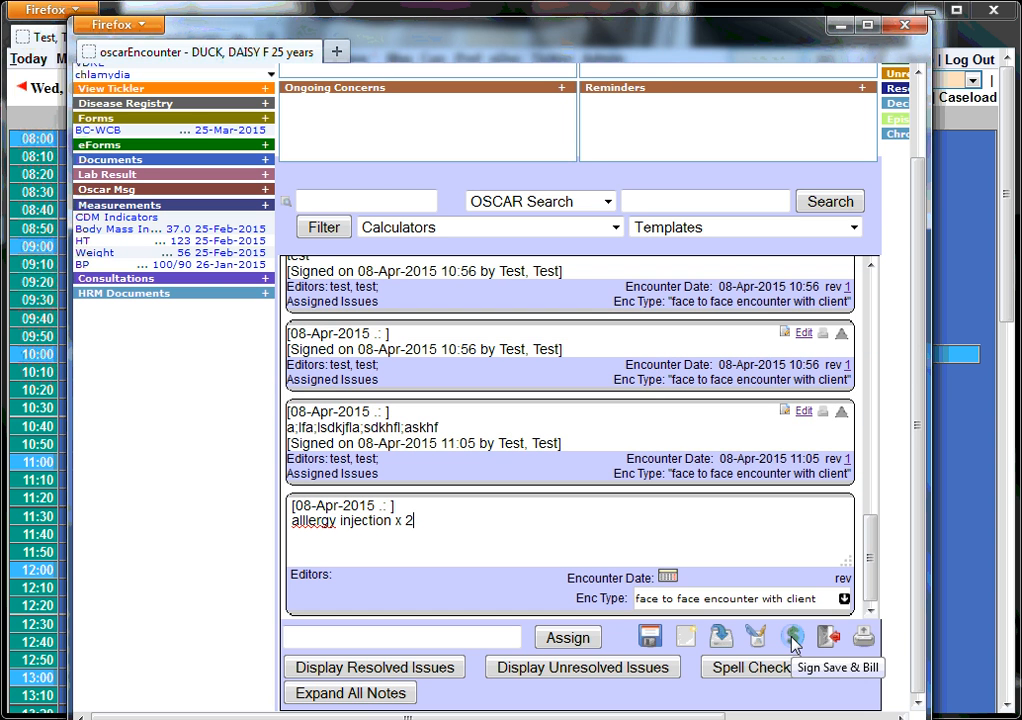
left_click(792, 637)
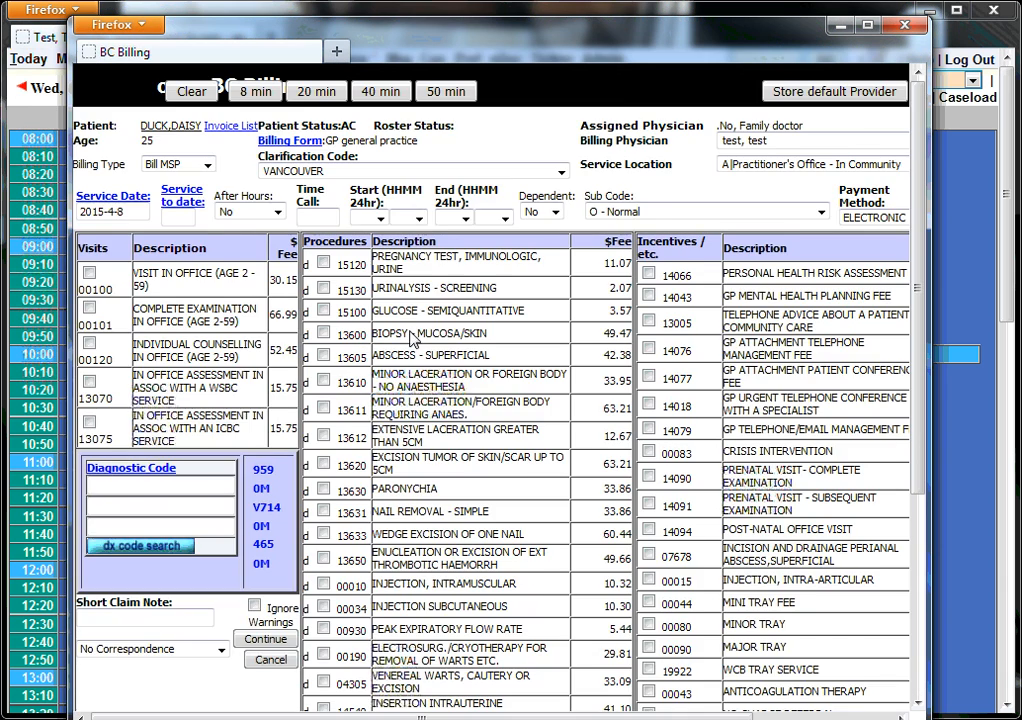
scroll(341, 371, "down", 5)
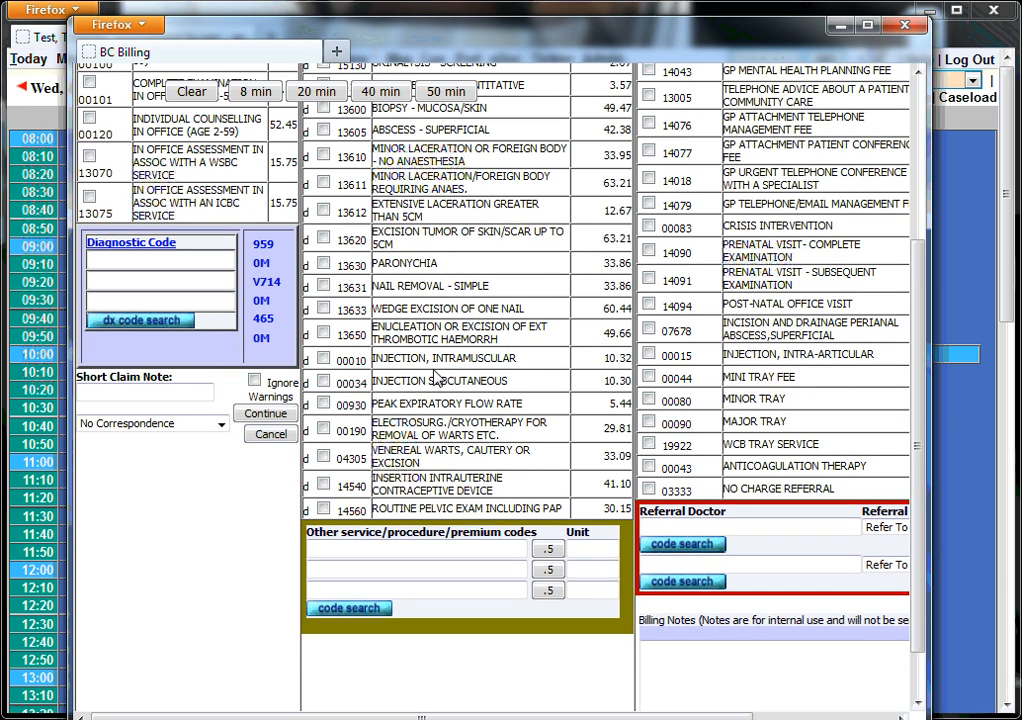
left_click(323, 381)
left_click(598, 551)
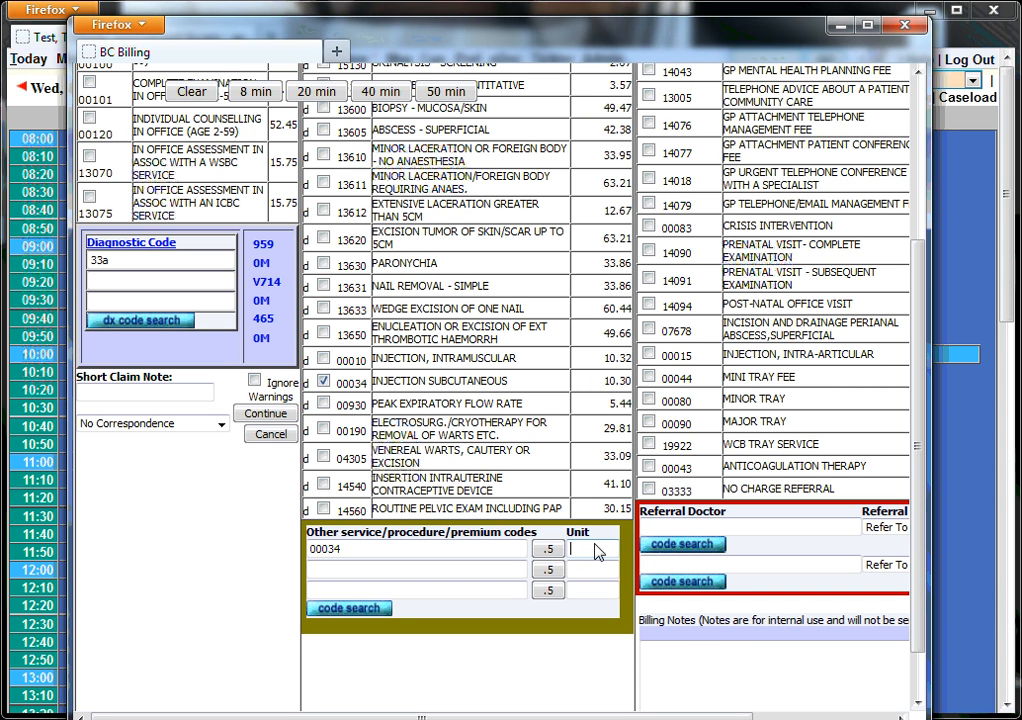
type("2")
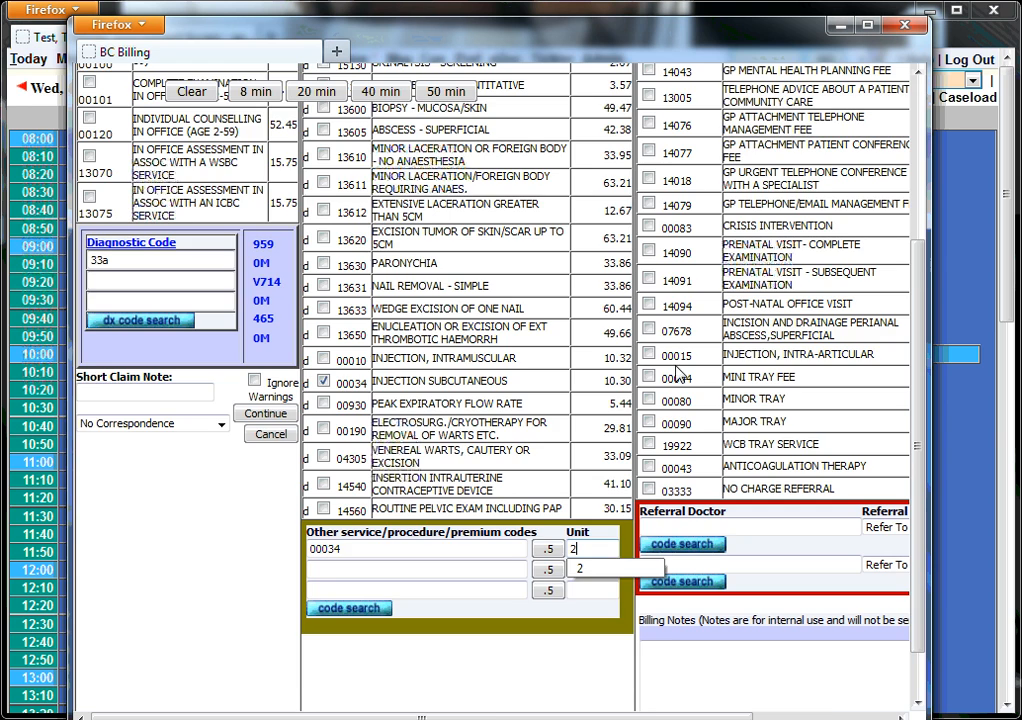
Re-enter 2 as the unit count for service code 00034.
scroll(677, 374, "up", 4)
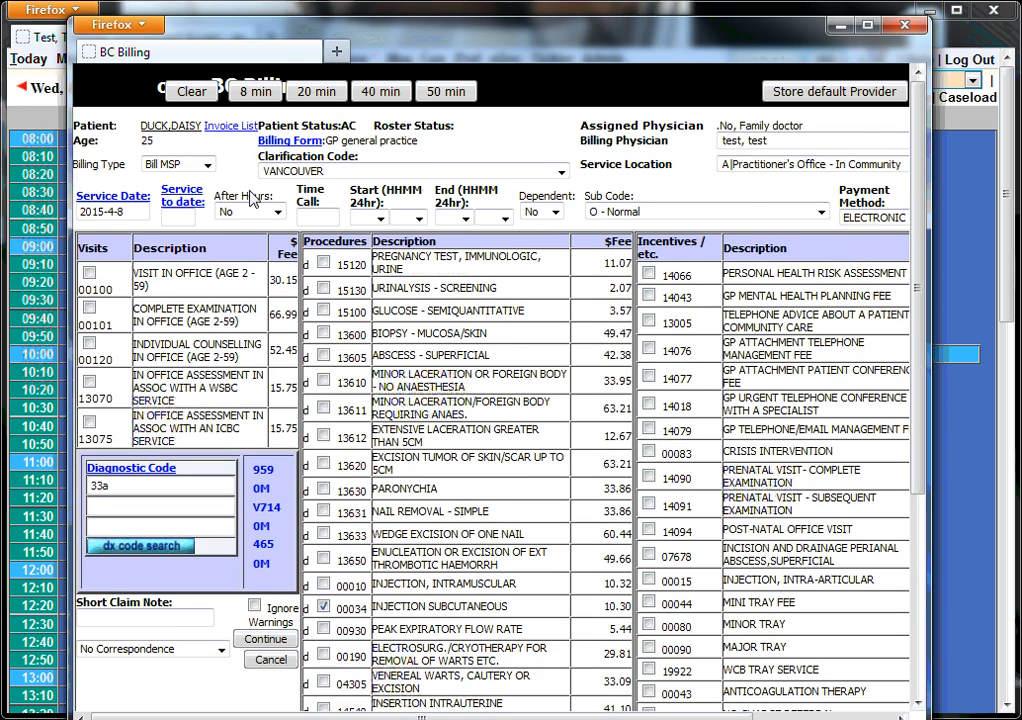
scroll(255, 330, "down", 5)
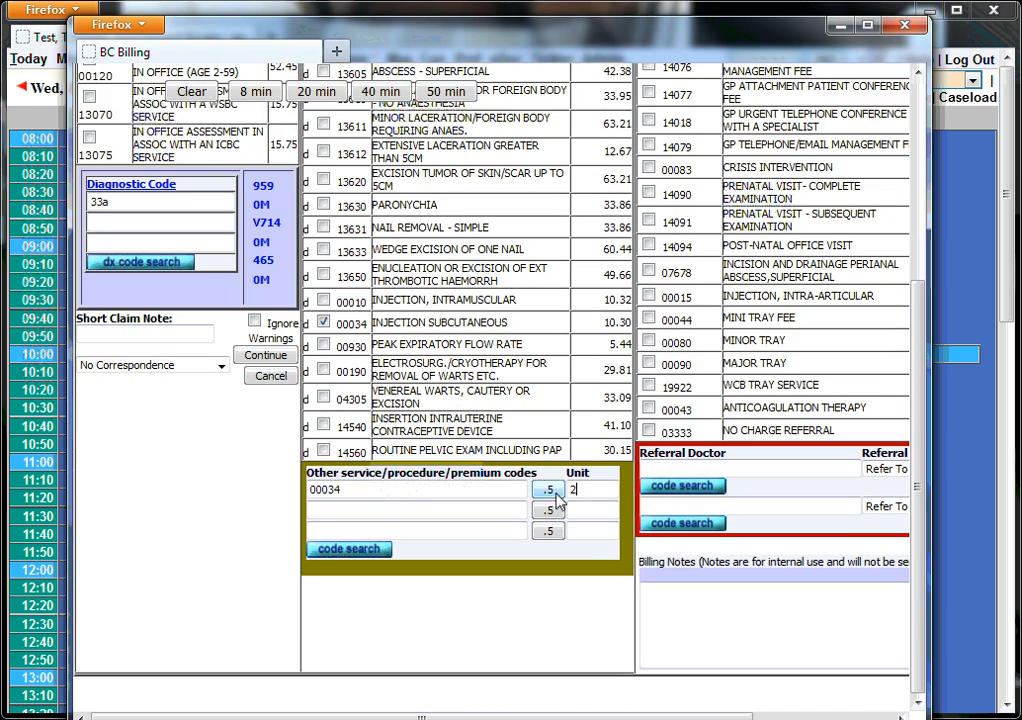
double_click(575, 490)
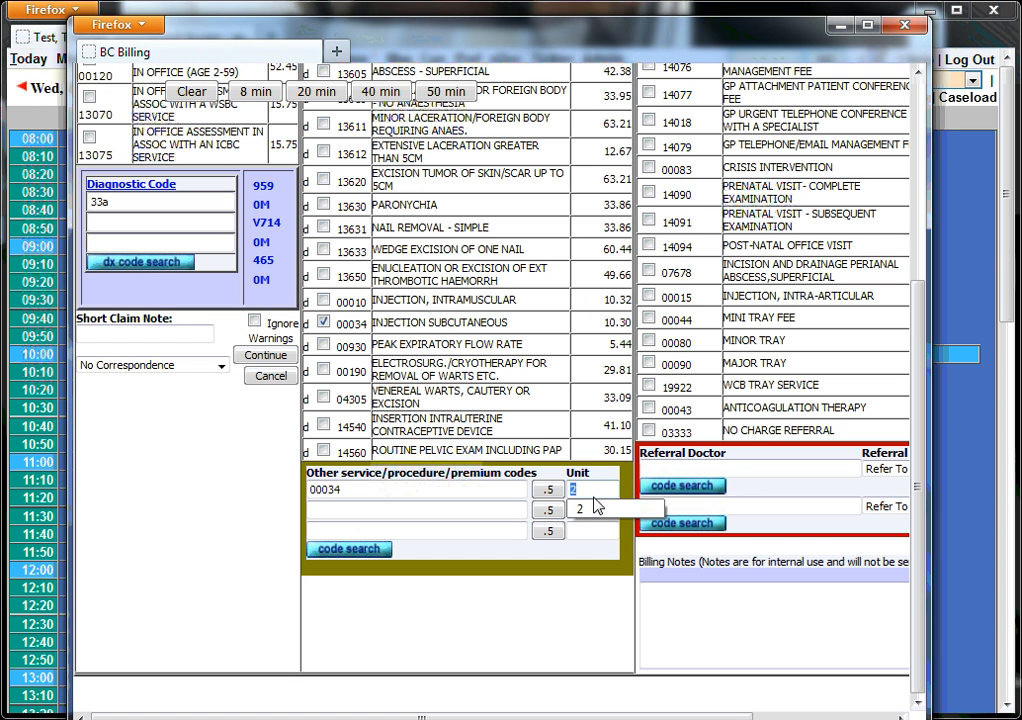
type("3")
left_click_drag(591, 494, 565, 490)
type("2")
left_click(566, 613)
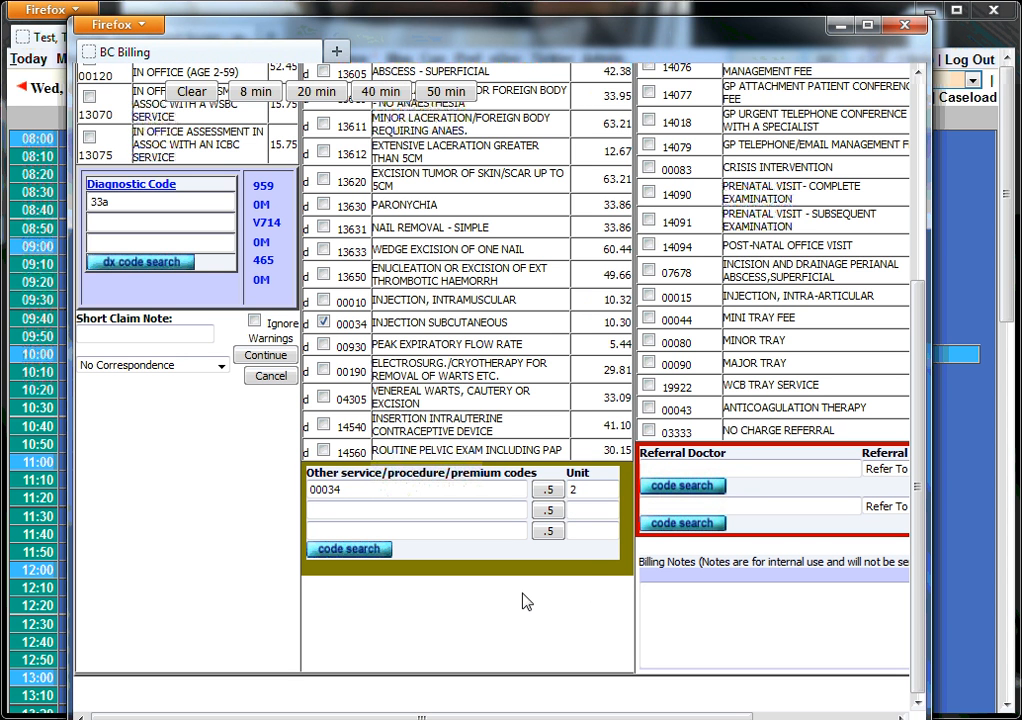
scroll(115, 133, "up", 2)
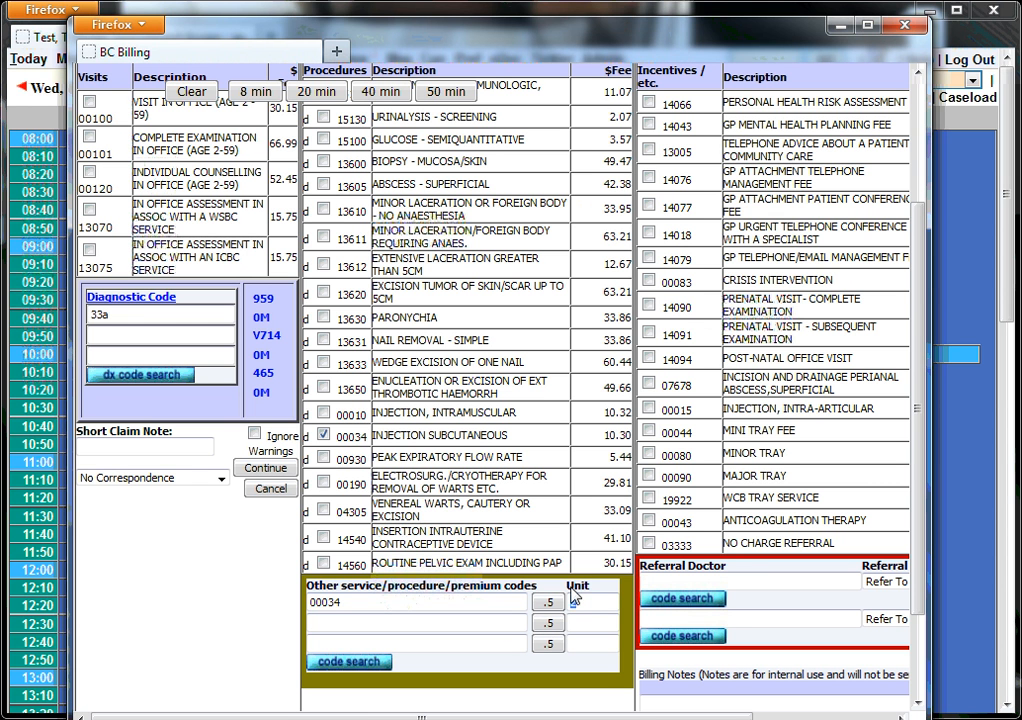
type("2")
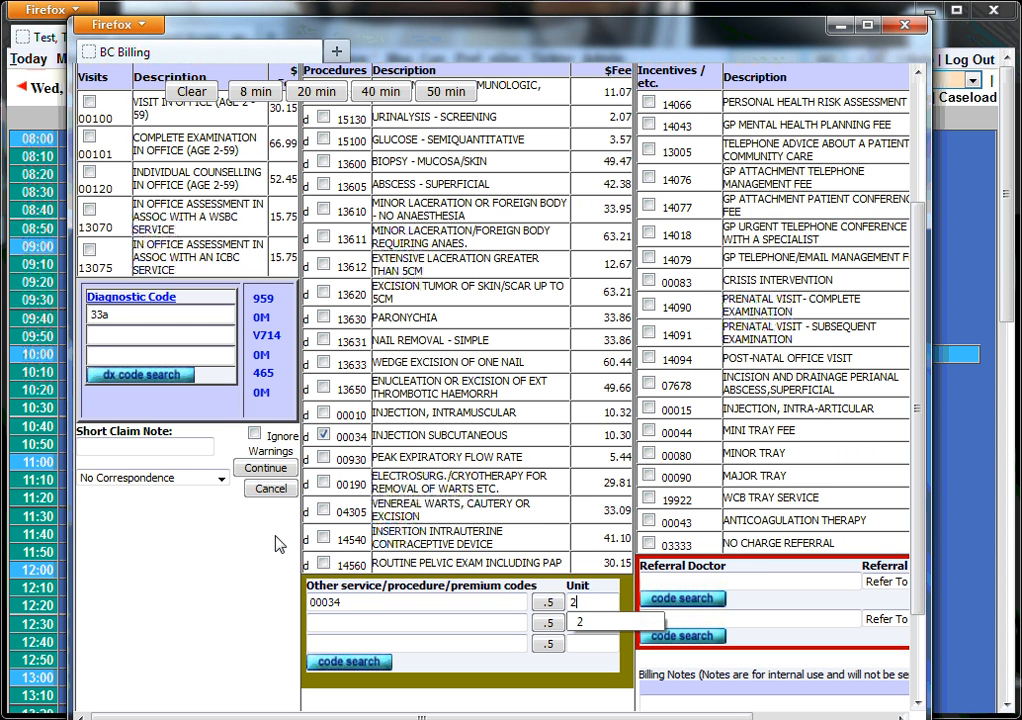
Submit the subcutaneous injection bill for confirmation and save it from its summary.
scroll(270, 552, "down", 3)
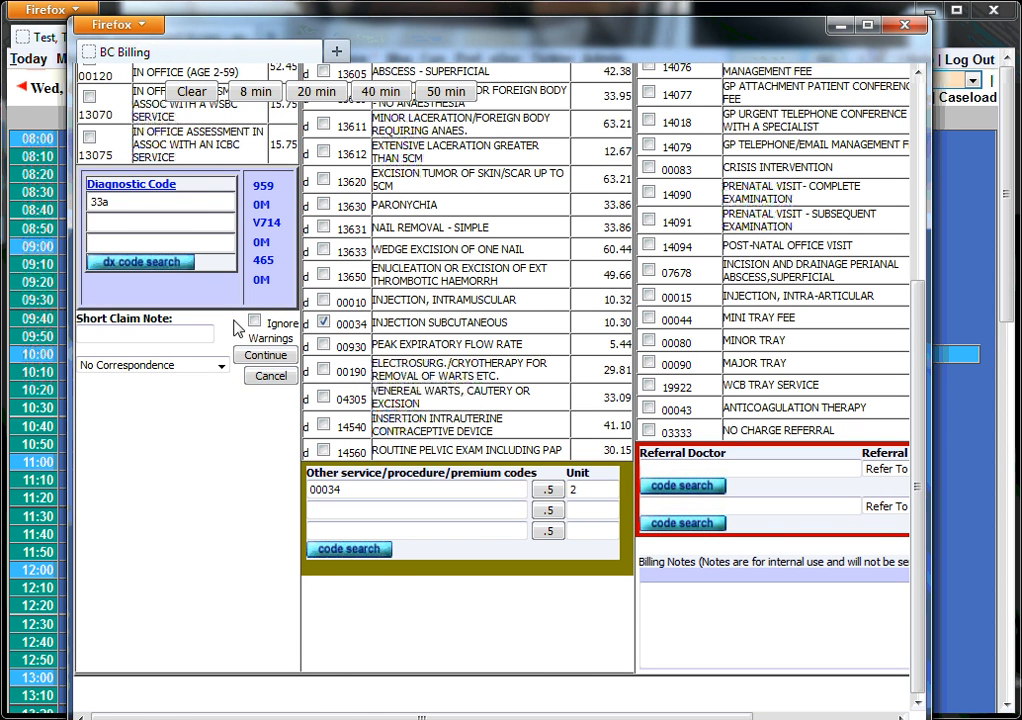
left_click(266, 357)
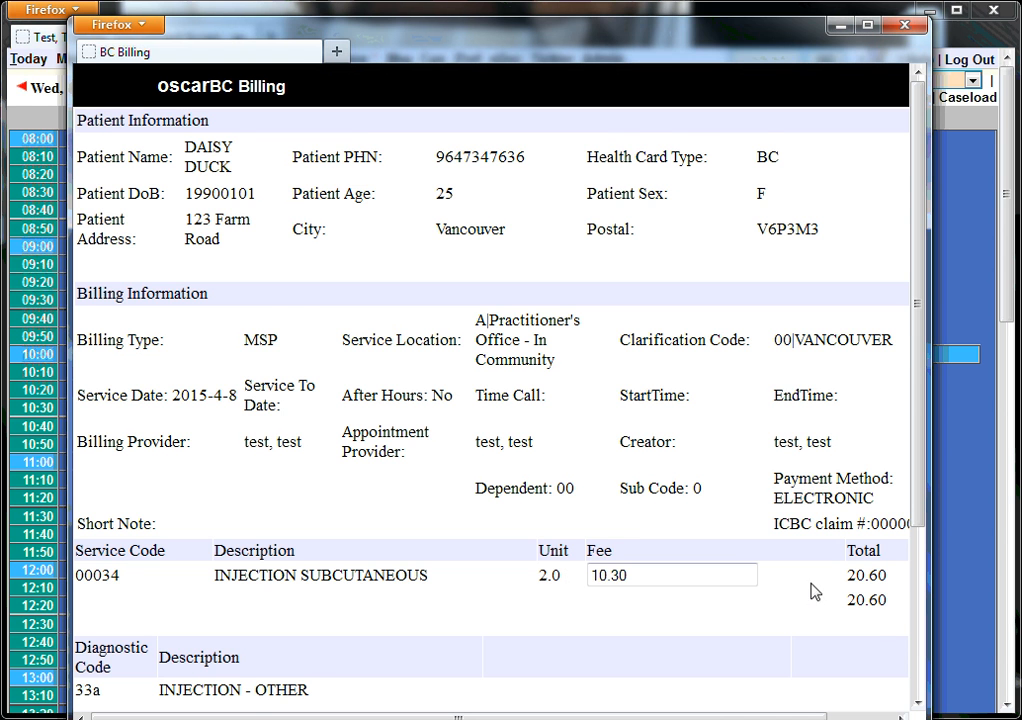
scroll(870, 615, "down", 5)
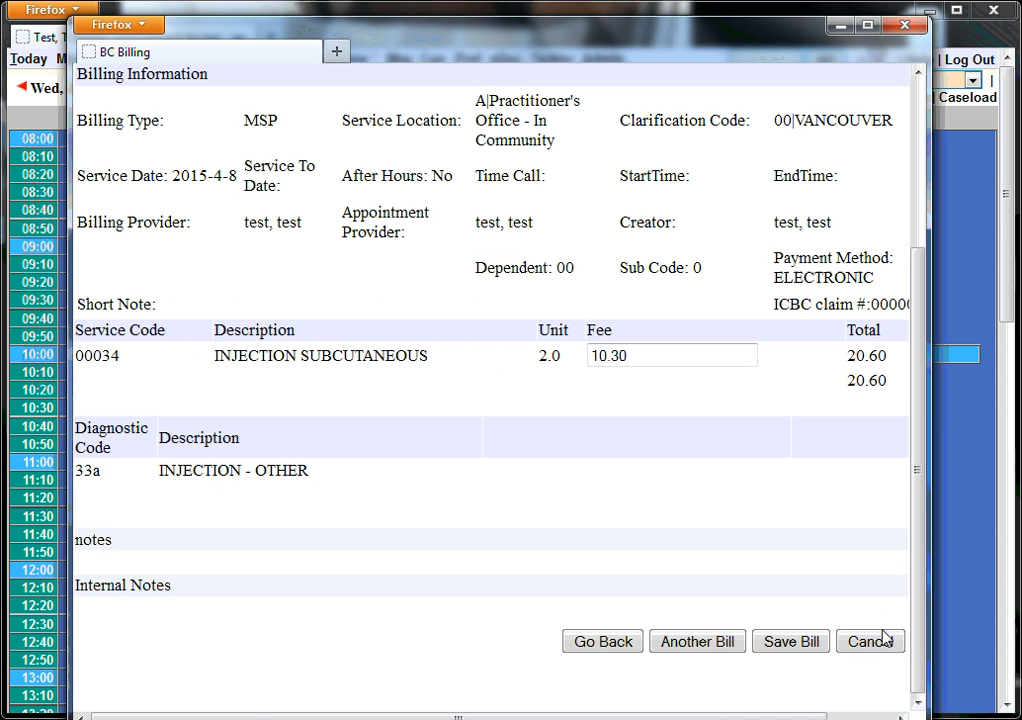
left_click(808, 641)
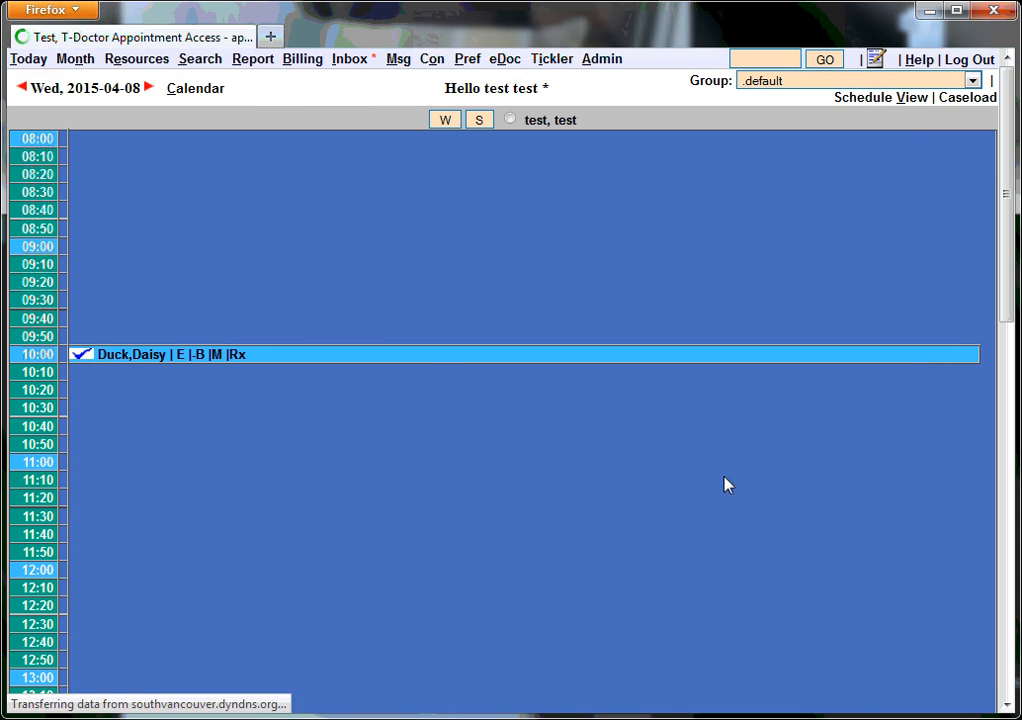
Open the encounter for the 10:00 appointment and write "lacertion" and, on a new line, "also refill of htn medication" in the note.
left_click(193, 361)
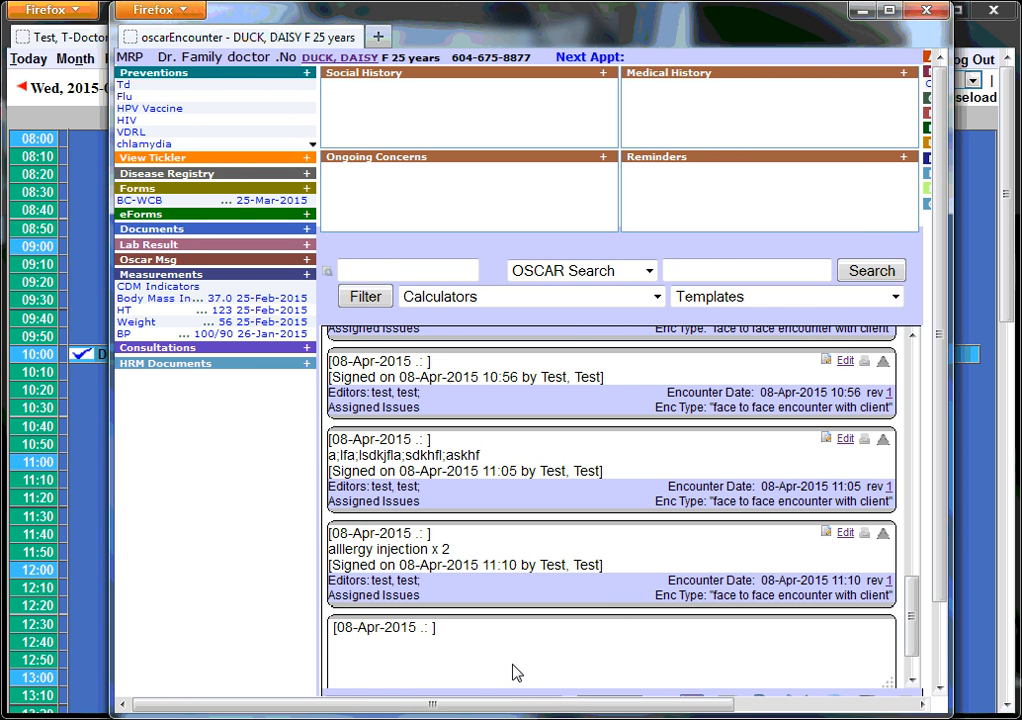
type("ion")
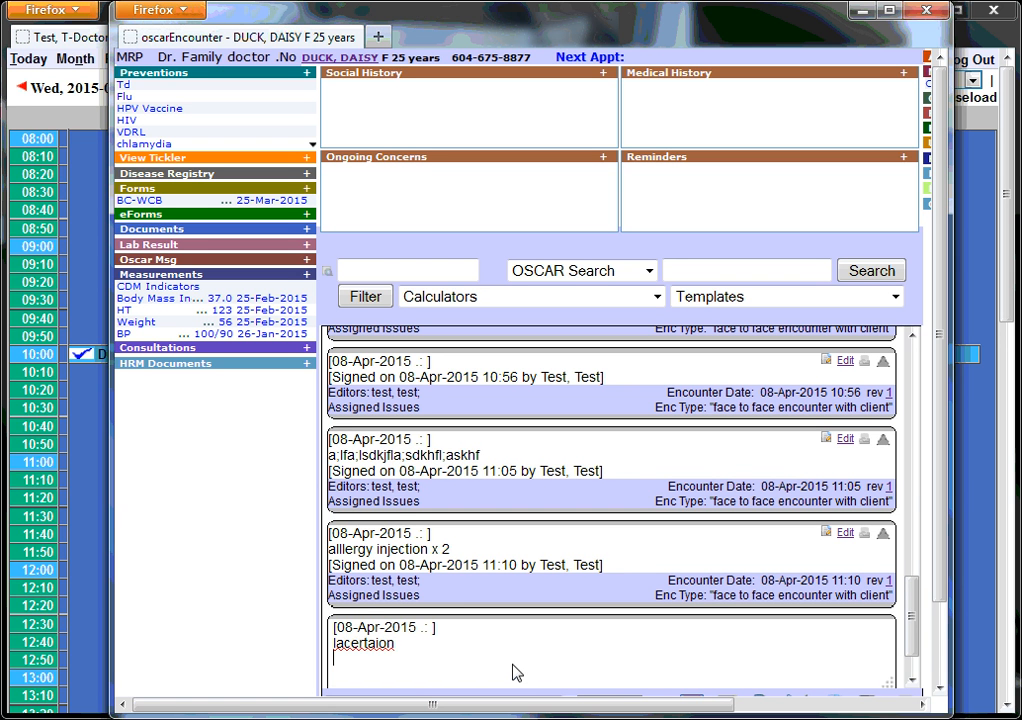
key("BackSpace")
key("BackSpace")
key("BackSpace")
type("n")
key("Return")
type("also refil")
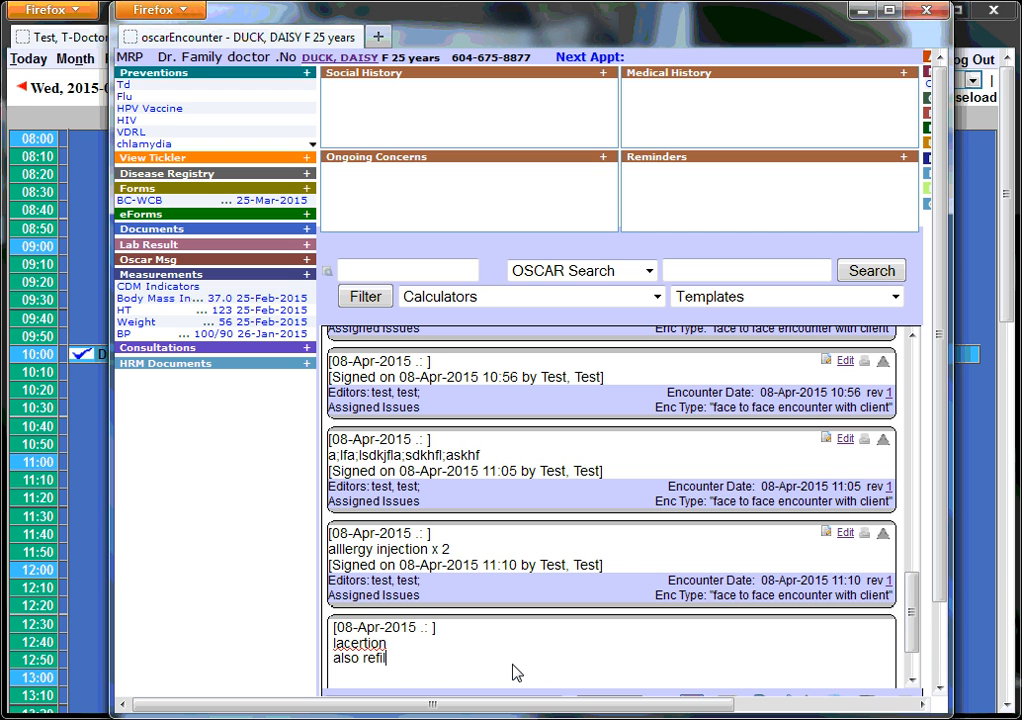
type("l of htn medication")
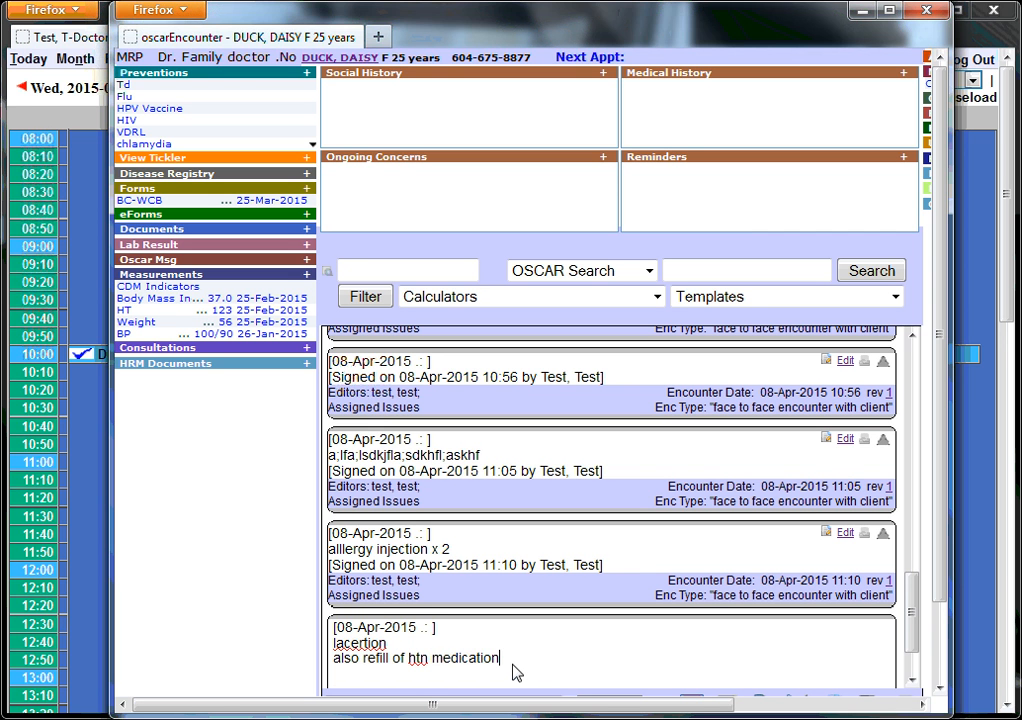
Sign, save and bill the laceration note, selecting procedure 13611 for a minor laceration requiring anaesthesia.
scroll(513, 672, "down", 3)
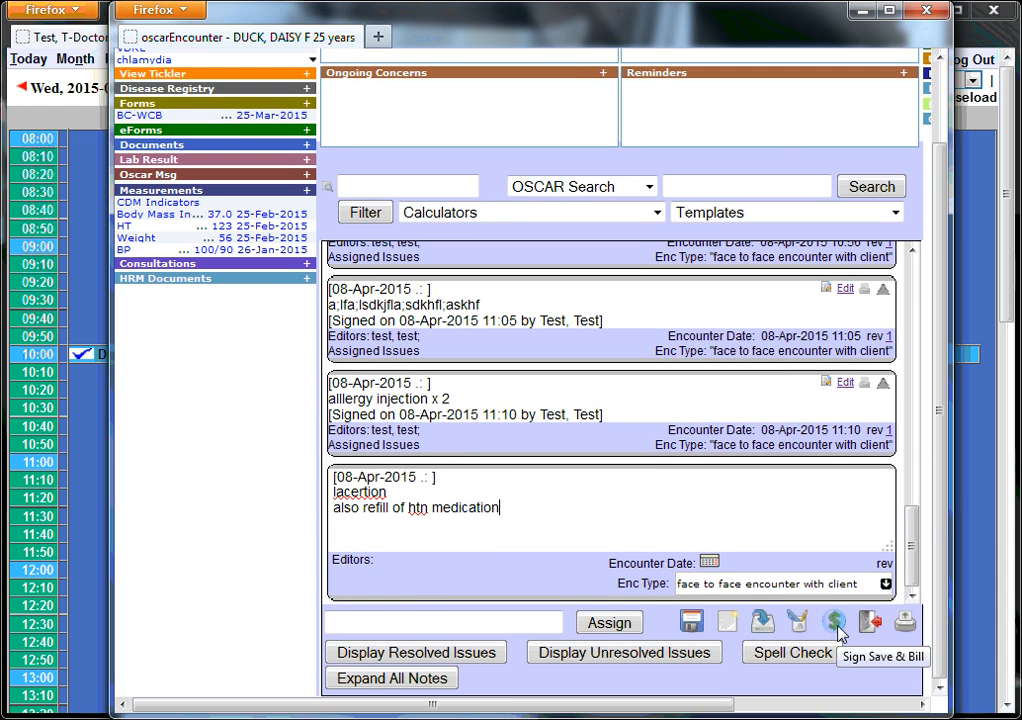
left_click(836, 624)
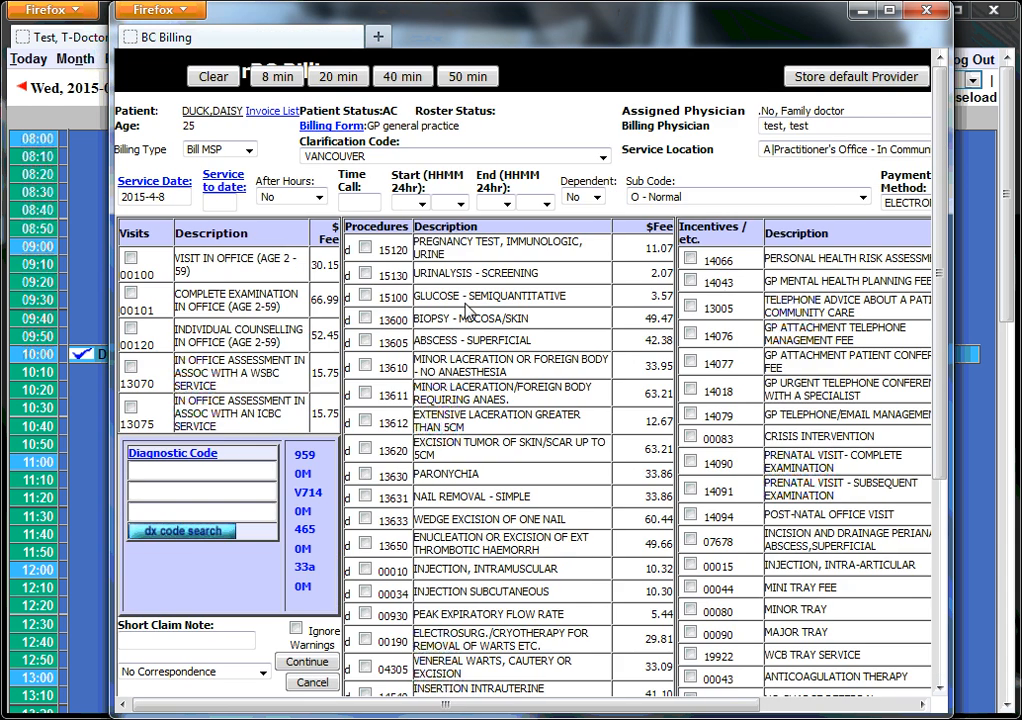
scroll(745, 275, "down", 5)
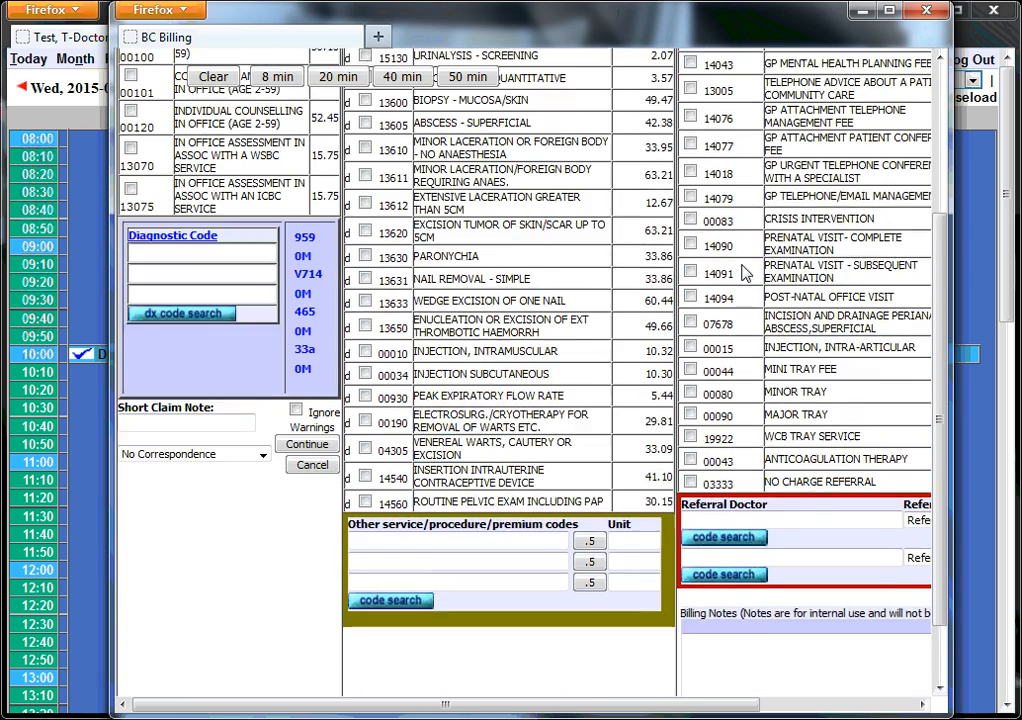
scroll(745, 275, "up", 5)
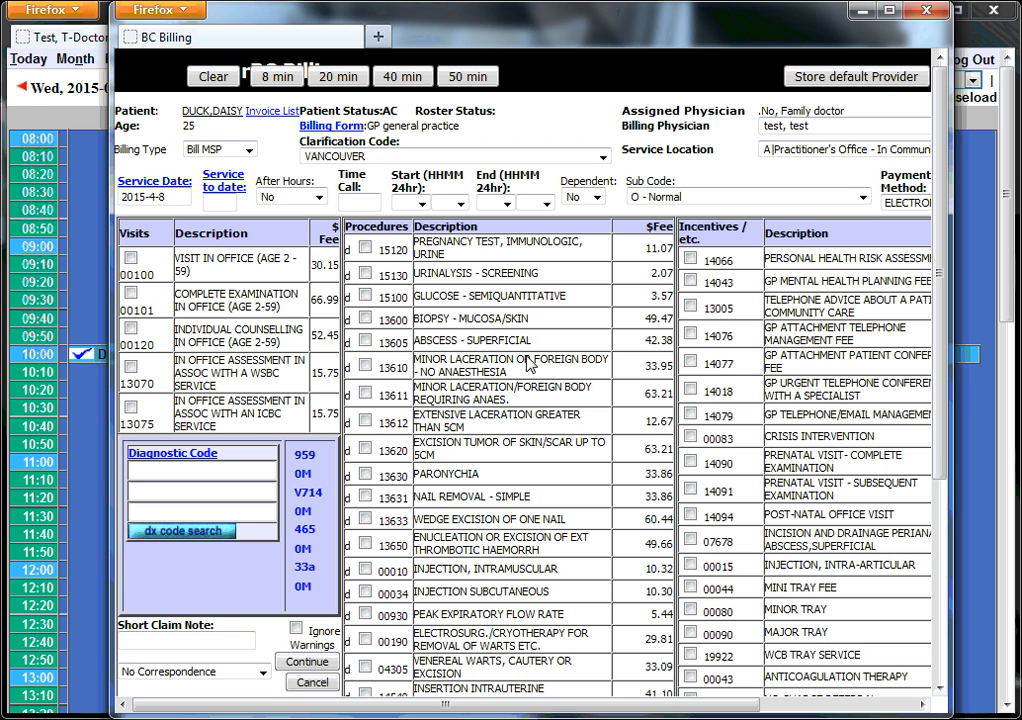
left_click(366, 394)
scroll(573, 342, "down", 5)
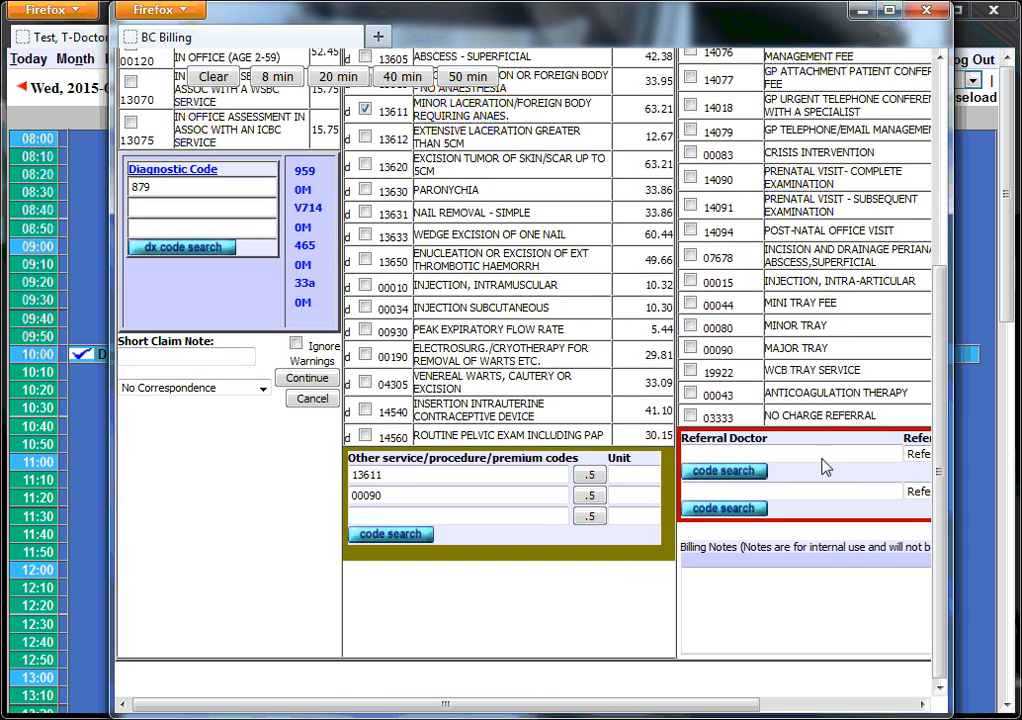
Submit the 13611 laceration bill for confirmation and proceed from its summary to another bill for the same patient.
left_click_drag(603, 710, 628, 710)
left_click_drag(498, 679, 441, 677)
left_click(298, 388)
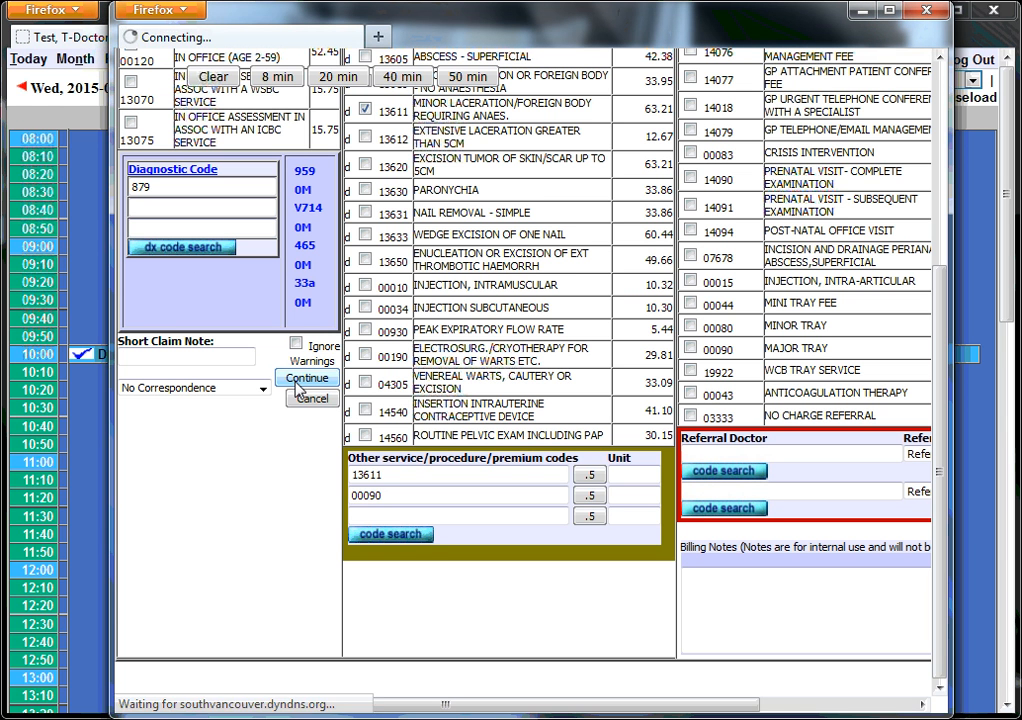
scroll(556, 440, "down", 3)
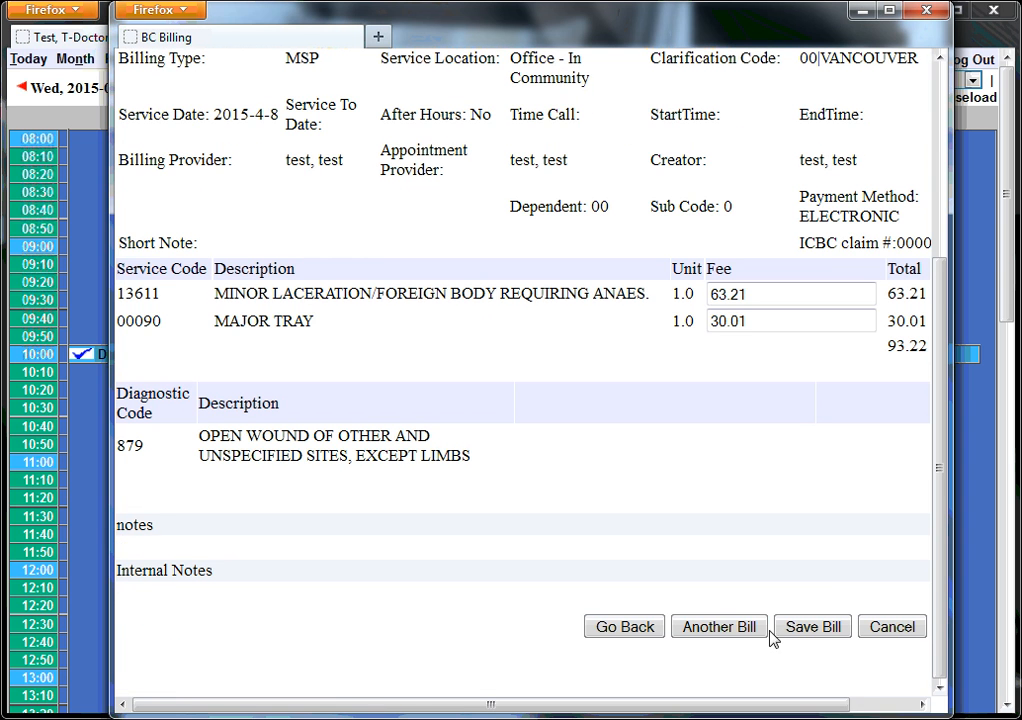
left_click(716, 628)
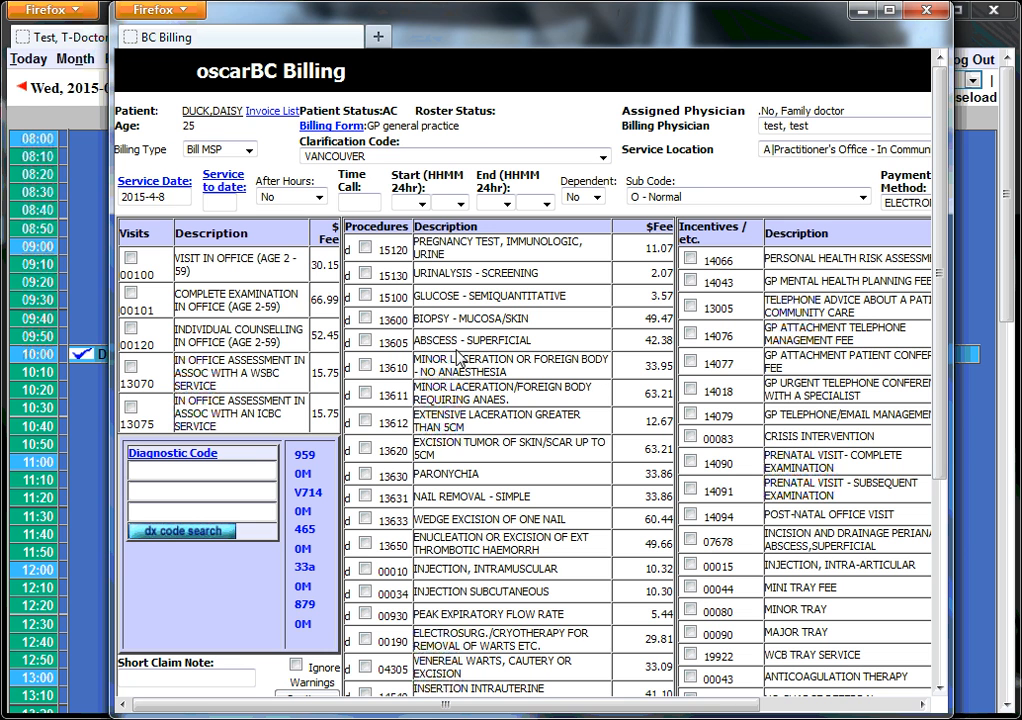
Select the 00100 office visit (age 2-59) and enter 401 as the diagnostic code.
left_click(131, 258)
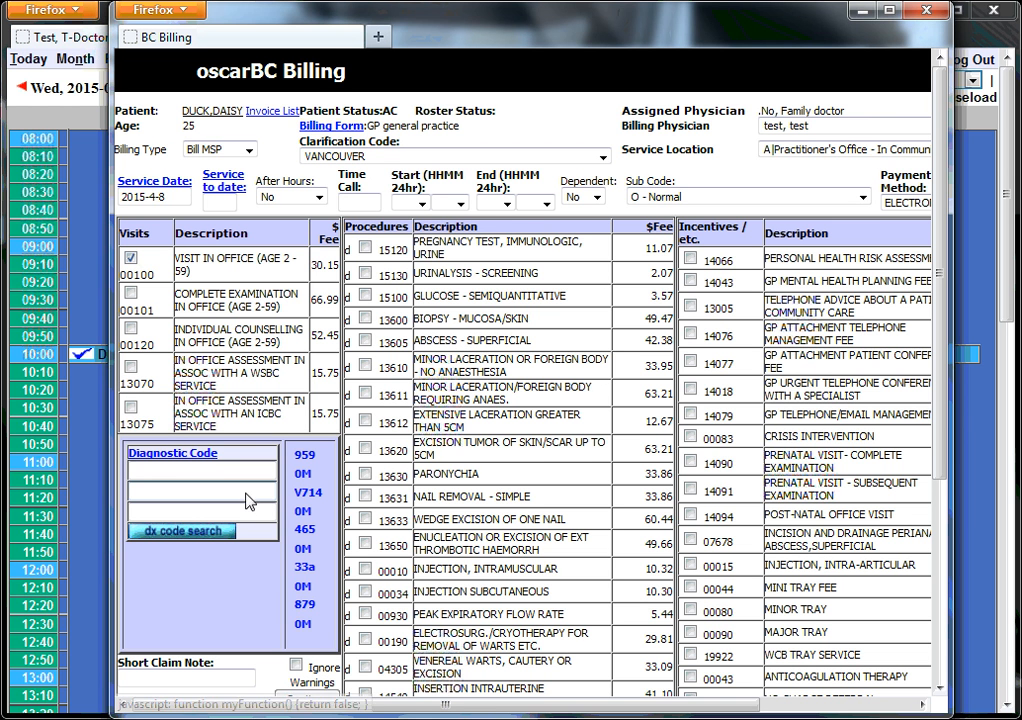
left_click(218, 471)
type("4")
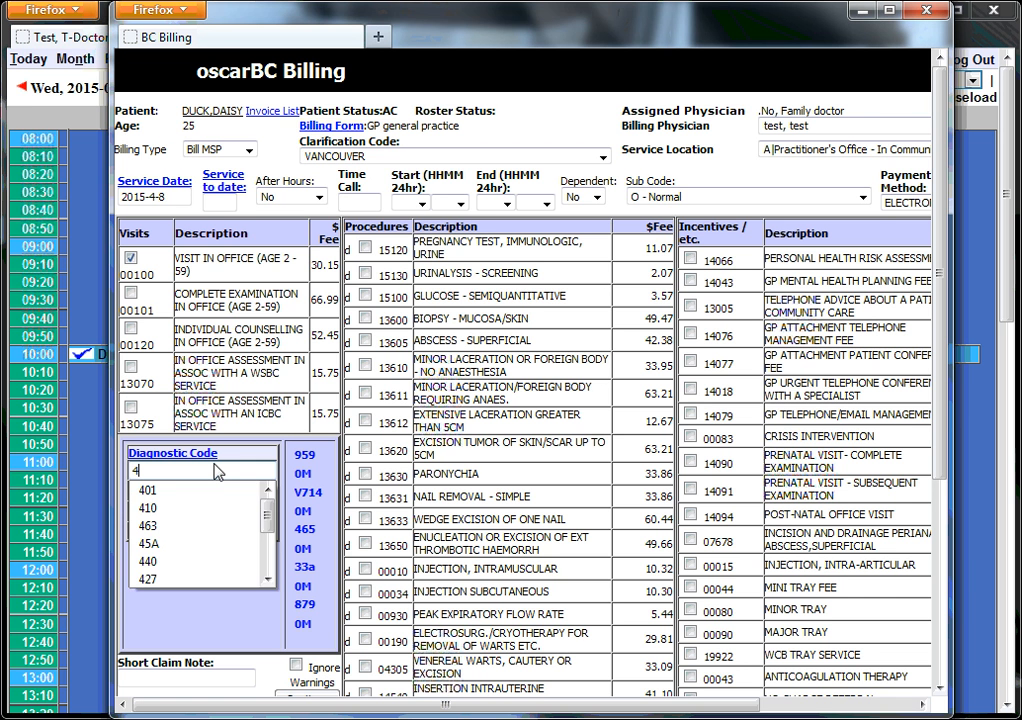
type("01")
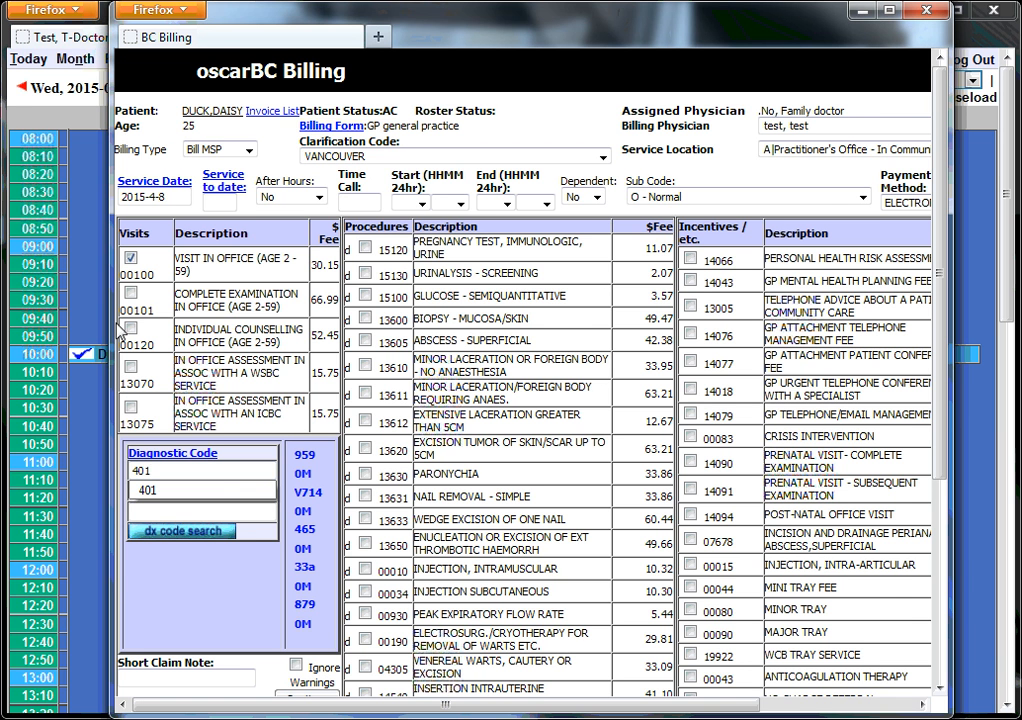
Widen the billing window on both sides and set the units of the 00100 visit to 0.5.
left_click_drag(112, 320, 46, 303)
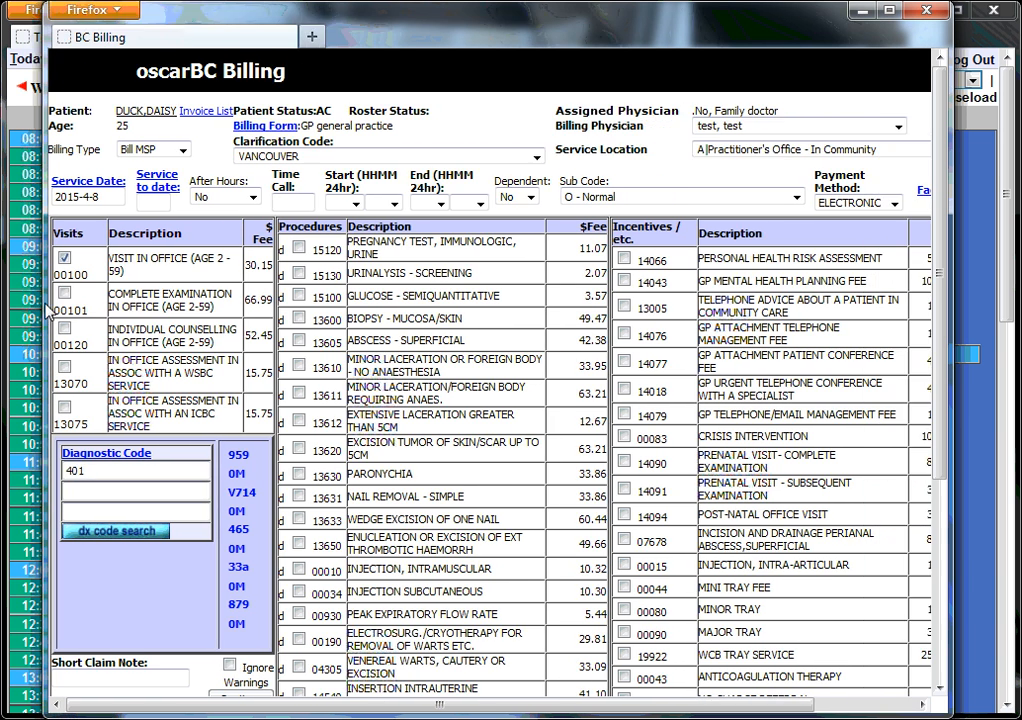
left_click_drag(952, 329, 1002, 329)
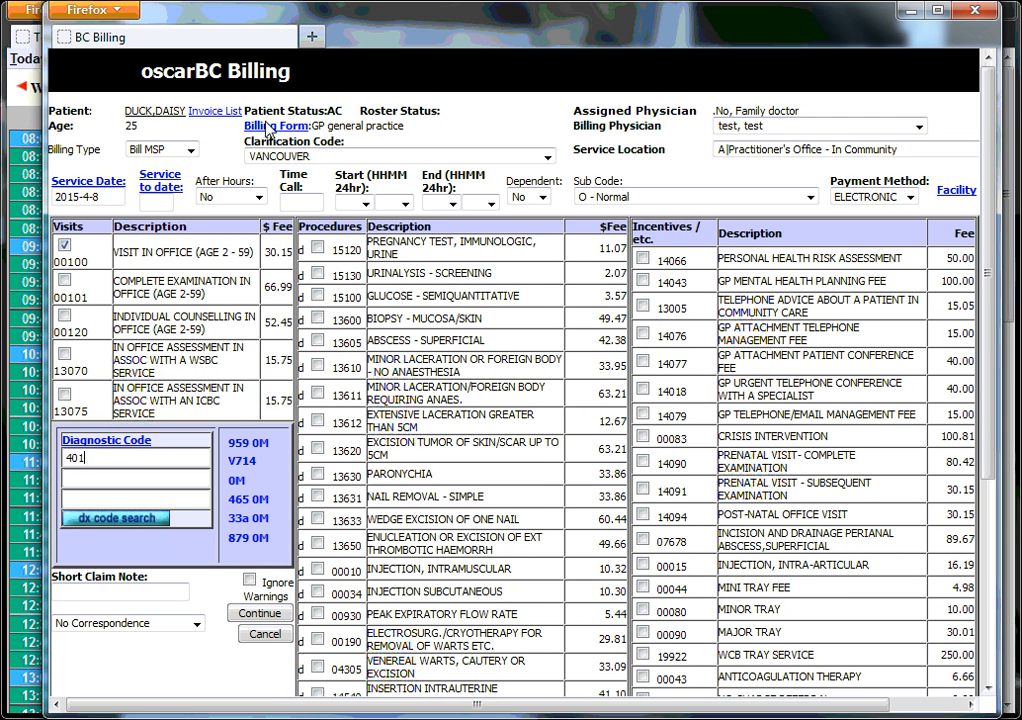
scroll(350, 357, "down", 5)
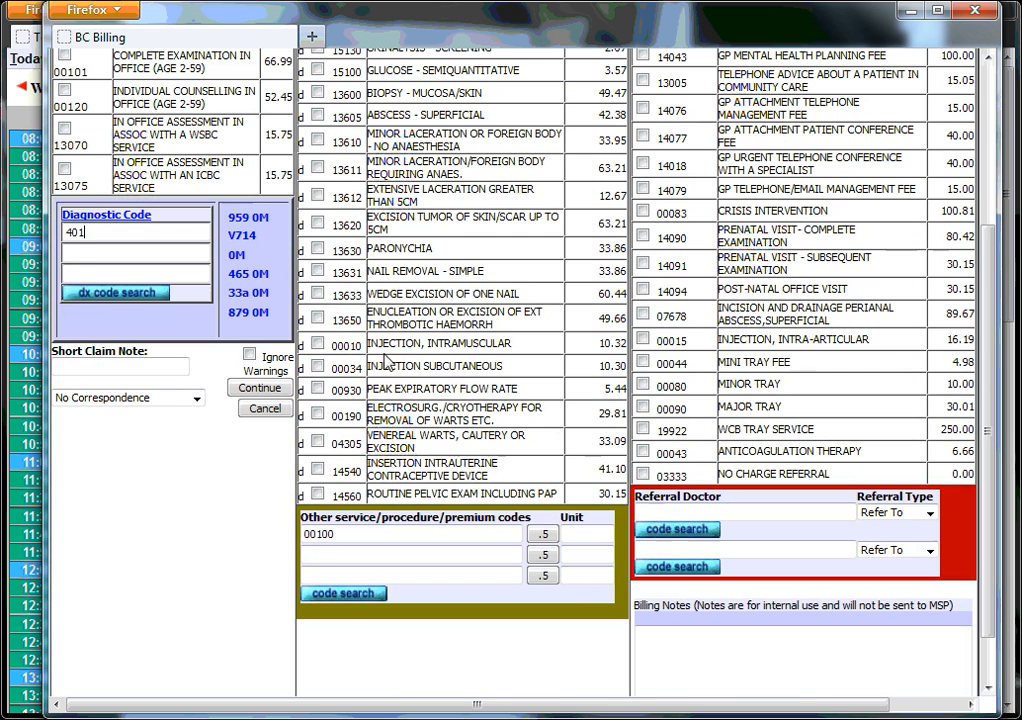
left_click(550, 543)
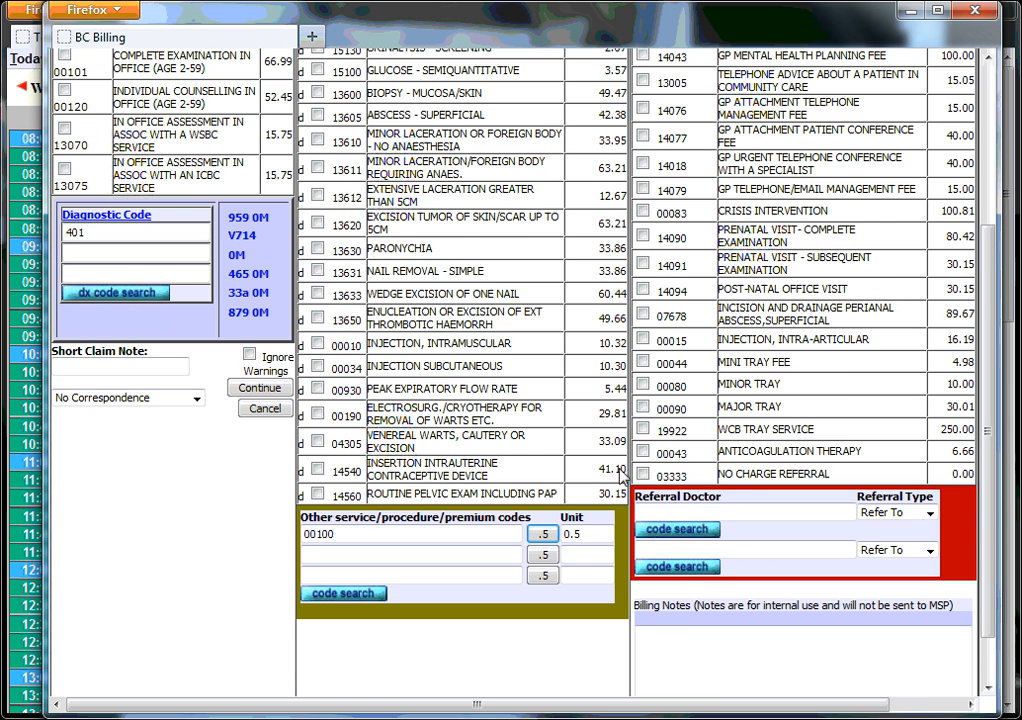
scroll(622, 476, "up", 5)
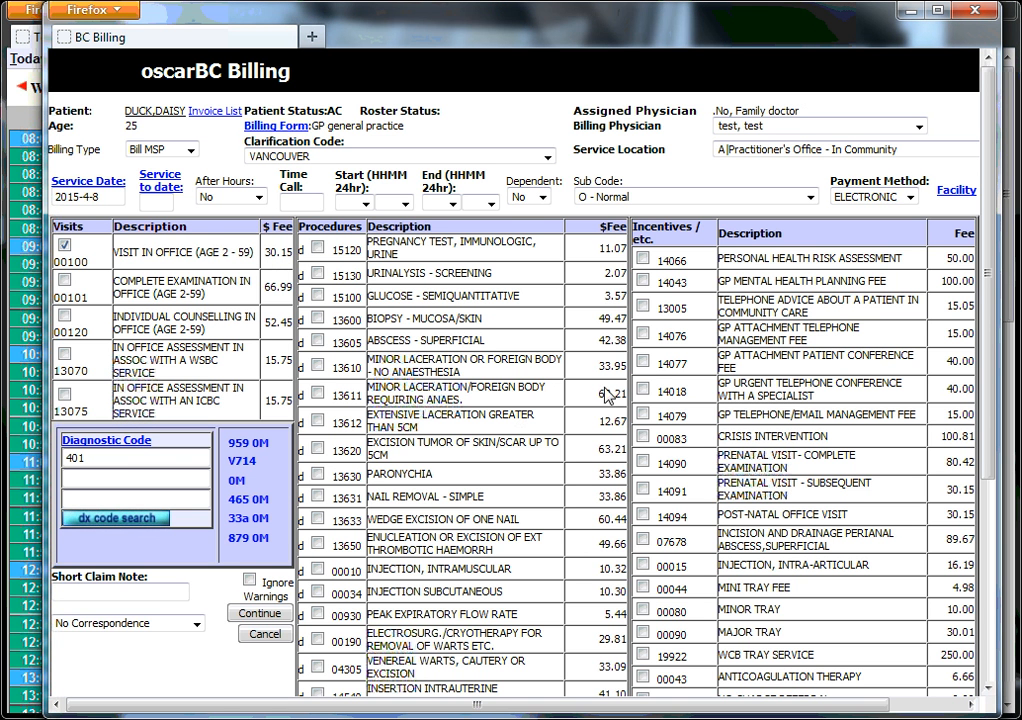
Review the bill for the half-unit 00100 visit with diagnostic code 401, submit it for confirmation and save it.
scroll(413, 440, "down", 4)
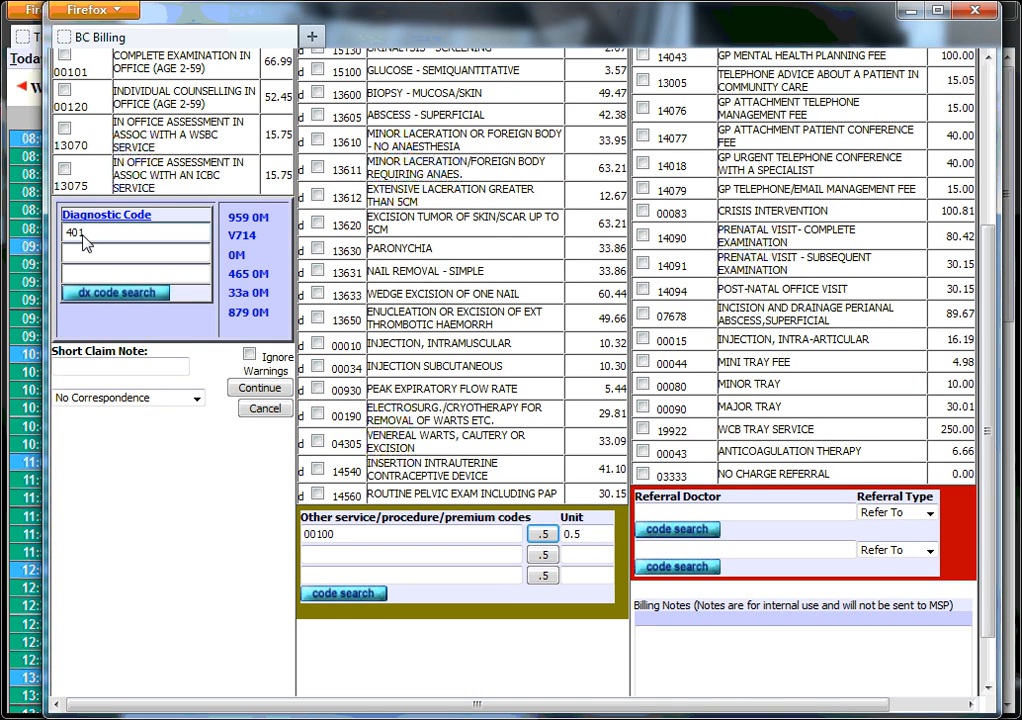
scroll(120, 95, "up", 4)
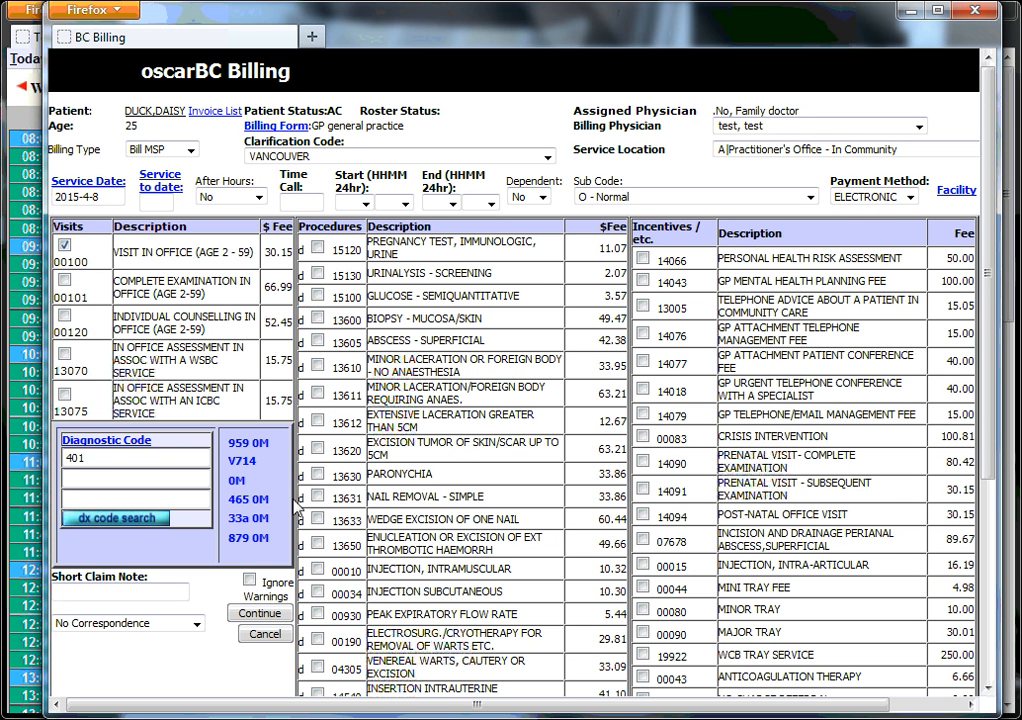
scroll(295, 505, "down", 2)
left_click(262, 502)
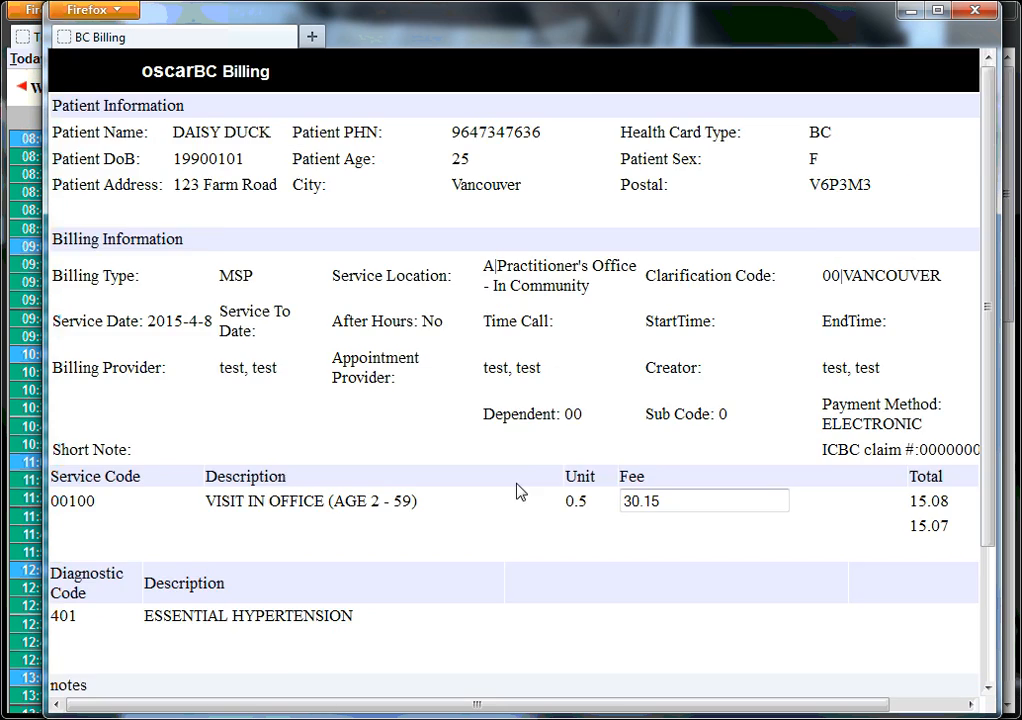
scroll(517, 490, "down", 3)
left_click(868, 625)
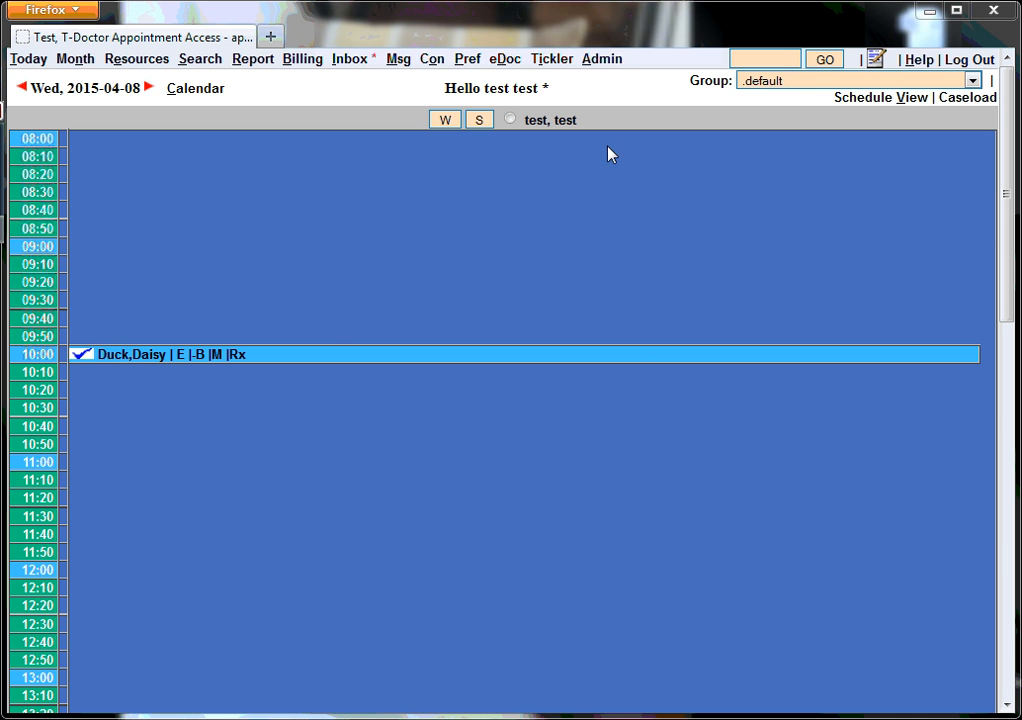
Open the administrative page's Report by Template list and choose the PROVIDER BILLING SUM template.
left_click(601, 60)
left_click_drag(248, 48, 541, 62)
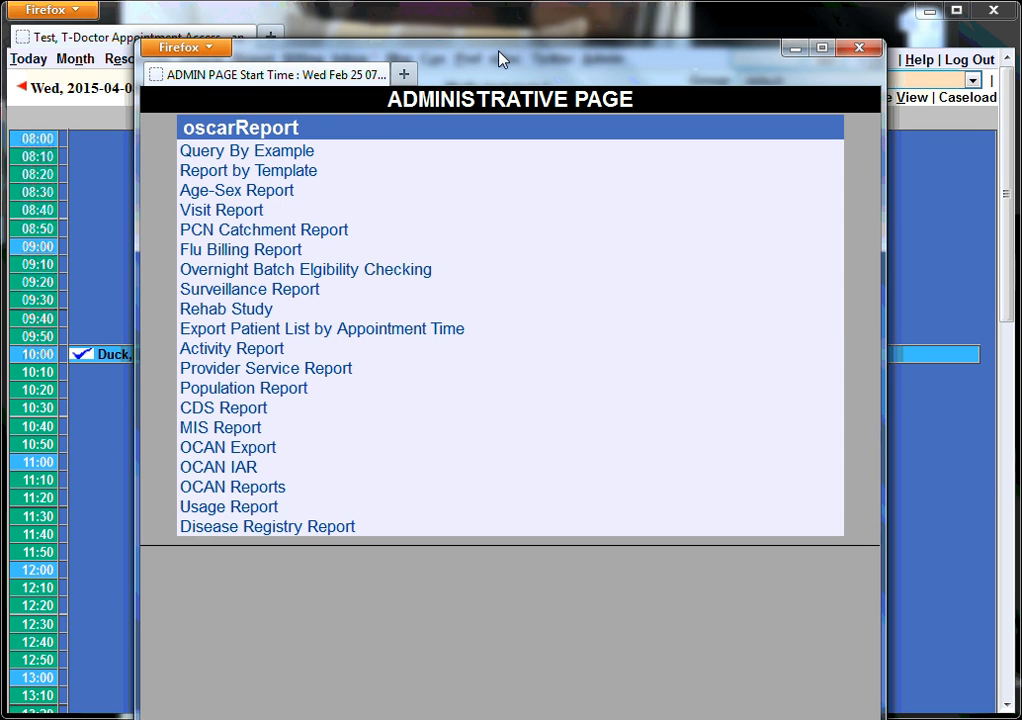
left_click(284, 172)
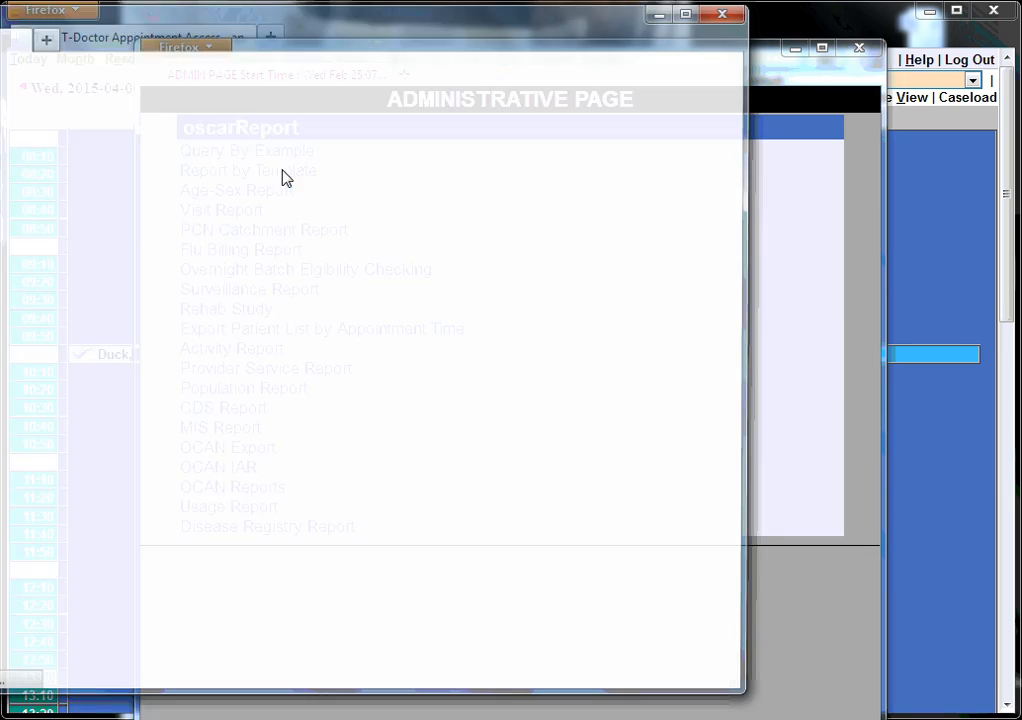
left_click_drag(343, 75, 388, 47)
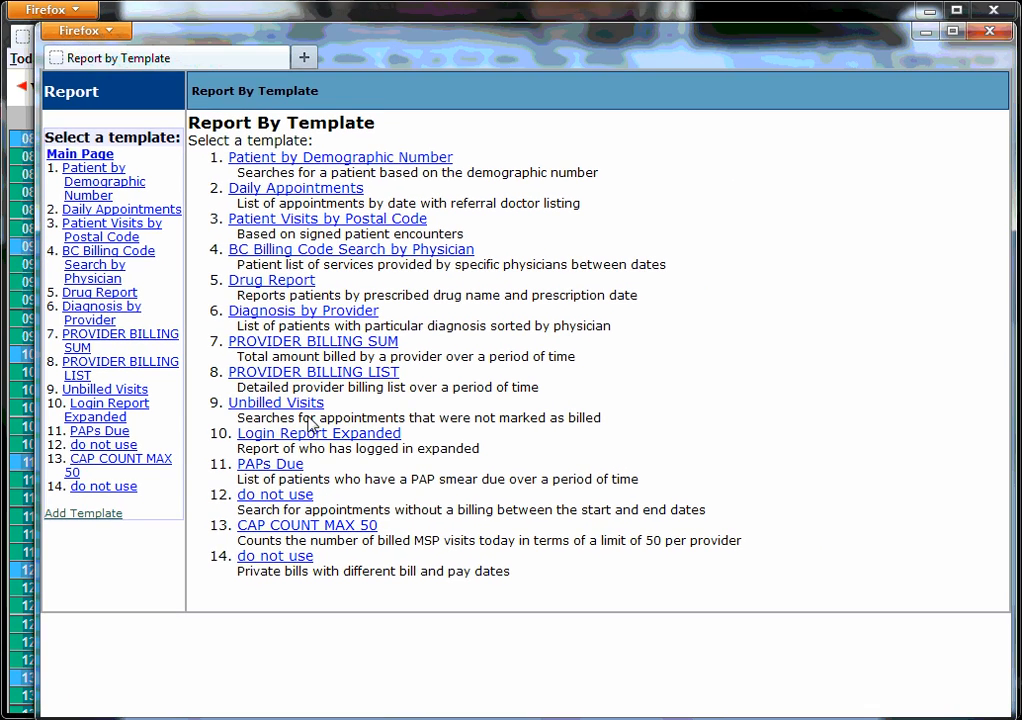
left_click(274, 344)
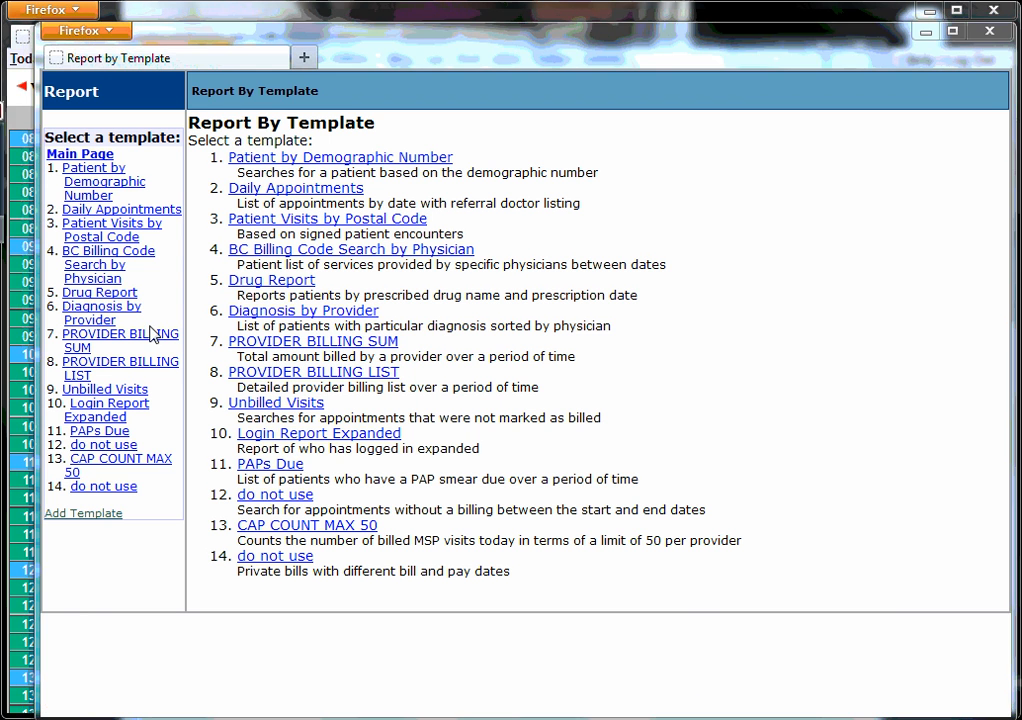
left_click(311, 341)
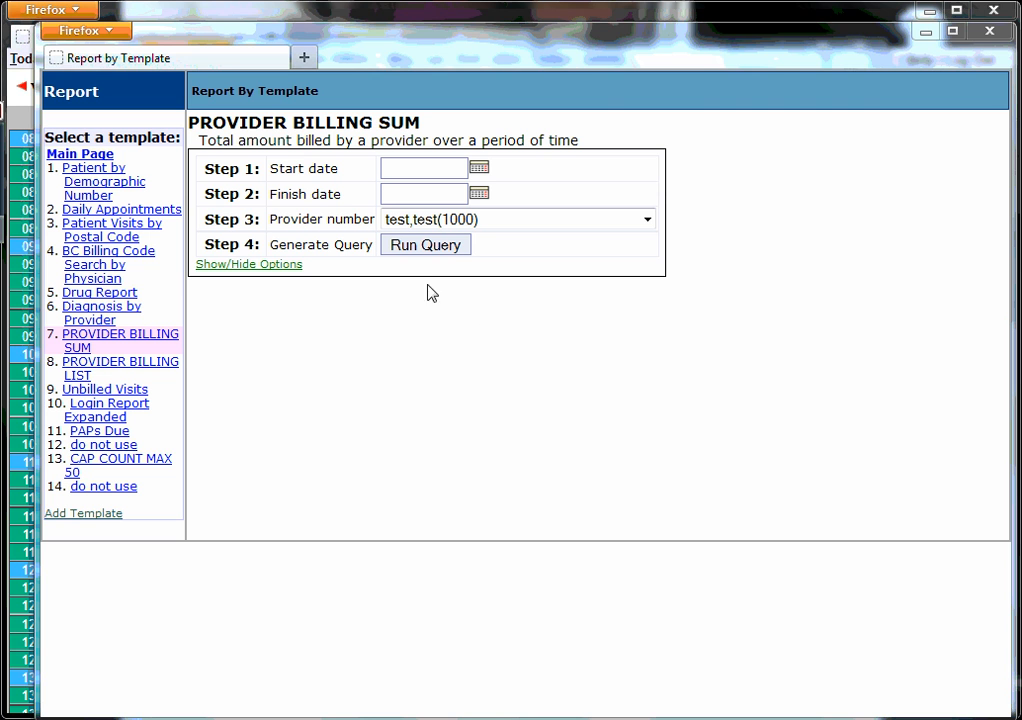
View the start date calendar of the billing sum report, then close the report and administrative windows.
left_click(478, 168)
left_click(479, 167)
left_click(479, 168)
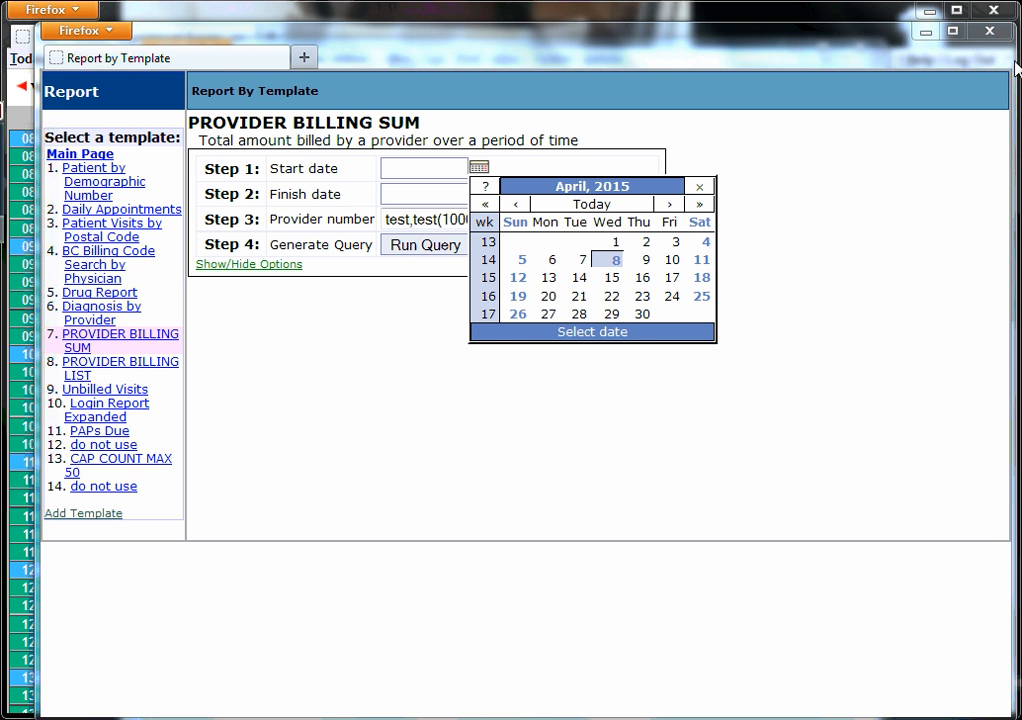
left_click(988, 31)
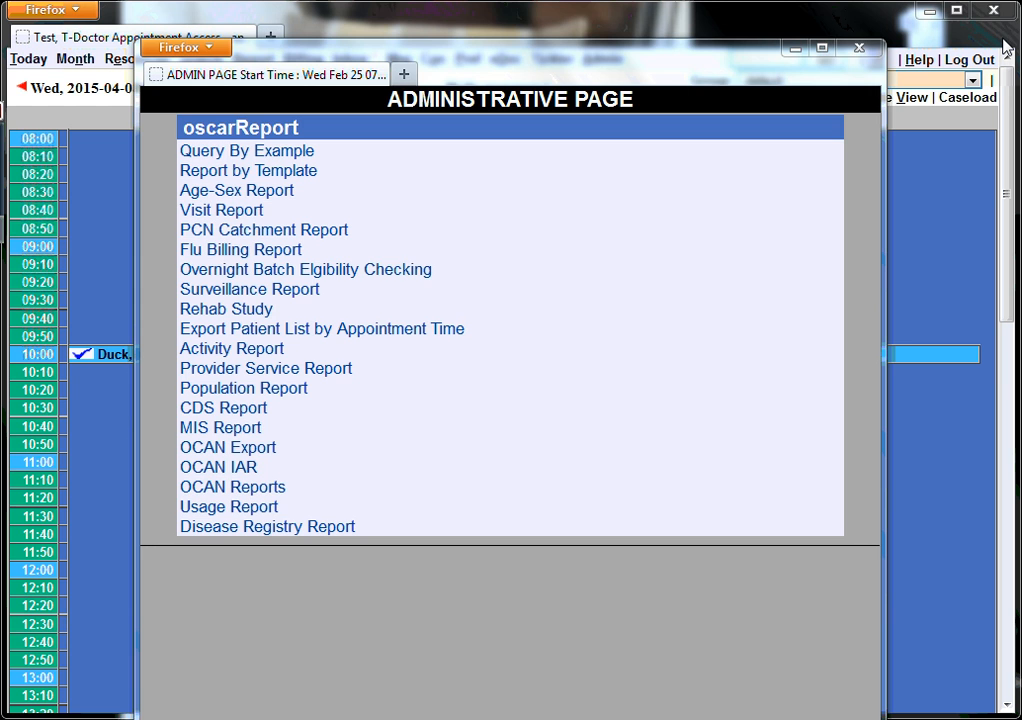
left_click(858, 47)
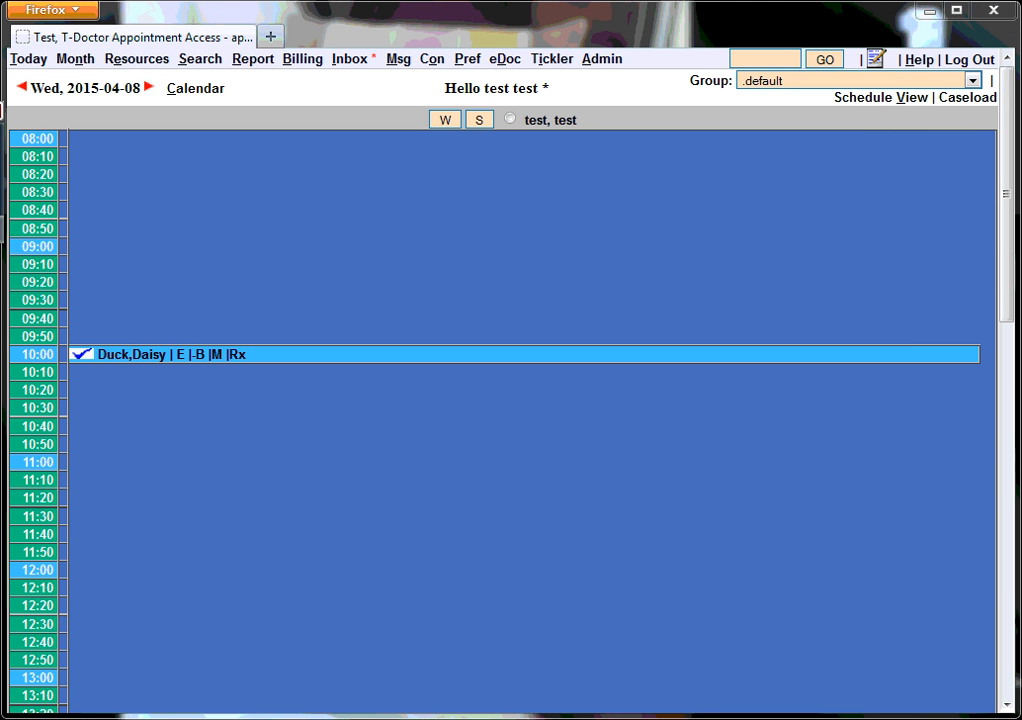